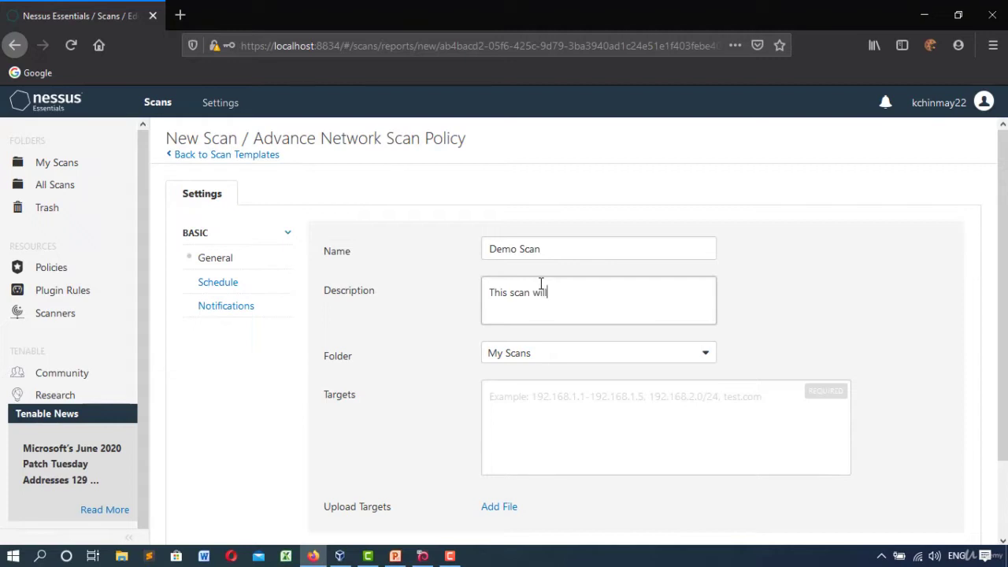
- Complete the scan description as "This scan will show how to use nessus for vulnerabilities." and activate the empty Targets field
{"action": "type", "text": "show how to sue"}
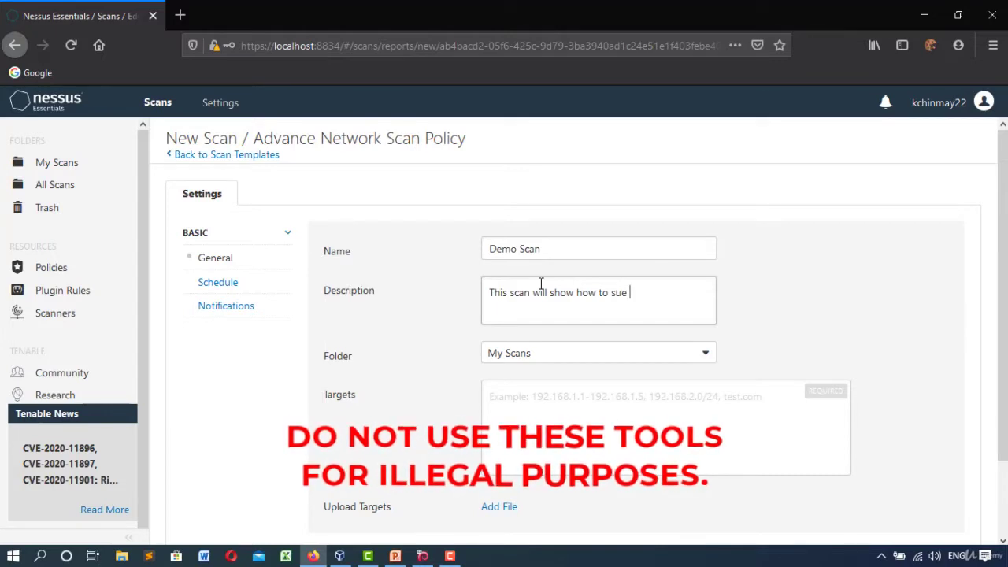
{"action": "key", "text": "BackSpace"}
{"action": "key", "text": "BackSpace"}
{"action": "key", "text": "BackSpace"}
{"action": "key", "text": "BackSpace"}
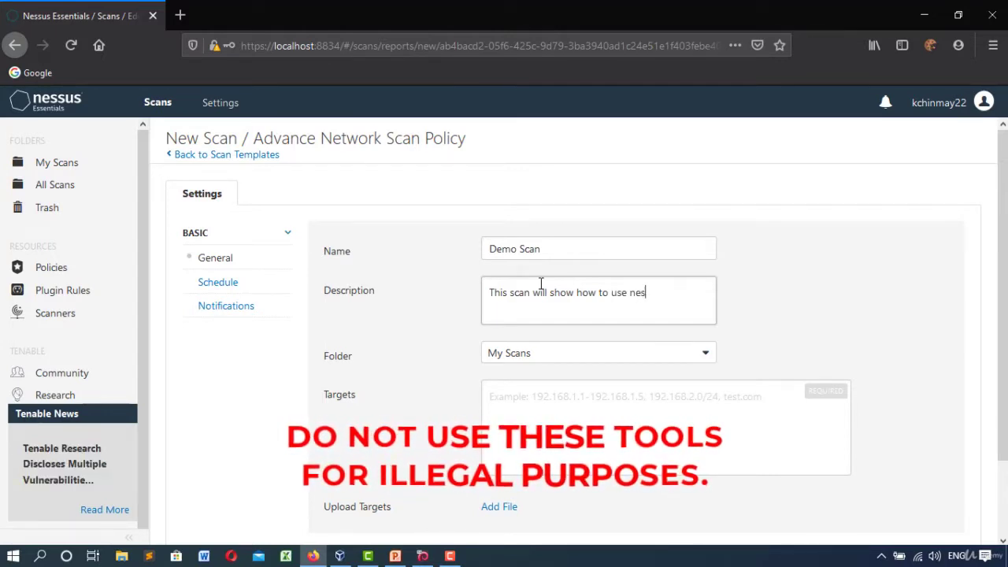
{"action": "type", "text": "use nessus fo"}
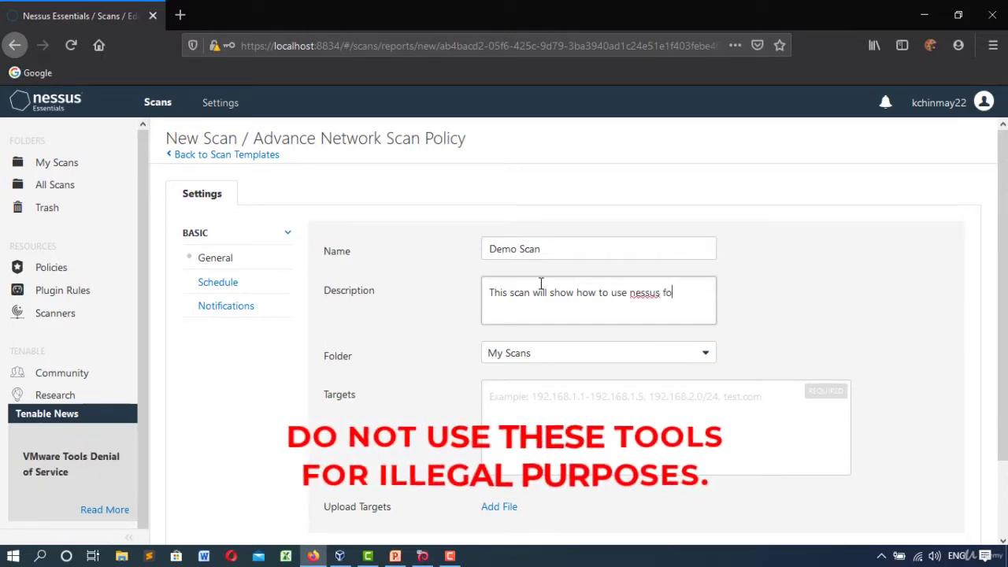
{"action": "type", "text": "r vulne"}
{"action": "type", "text": "rabilitie"}
{"action": "type", "text": "s,"}
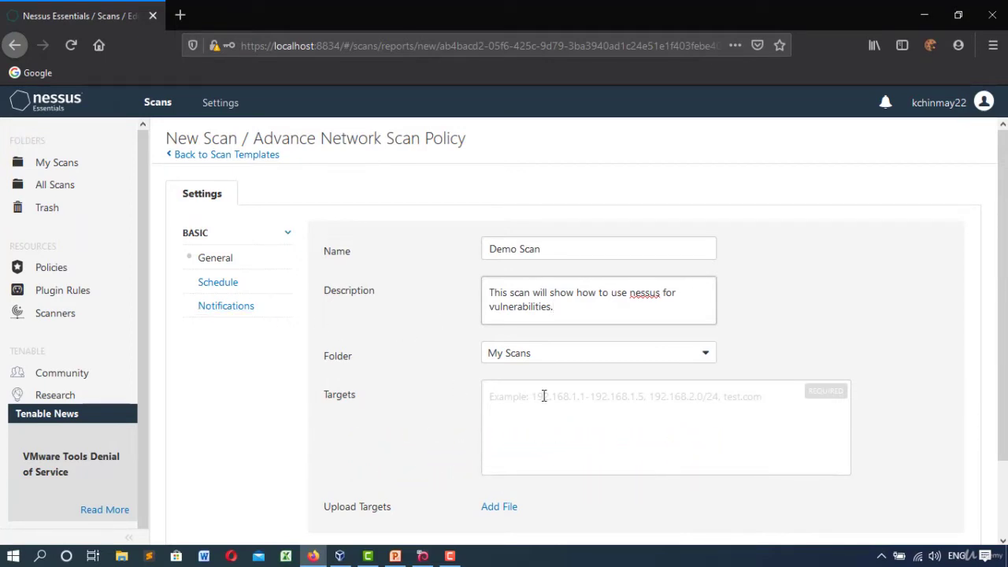
{"action": "scroll", "coordinate": [556, 415], "scroll_direction": "down", "scroll_amount": 2}
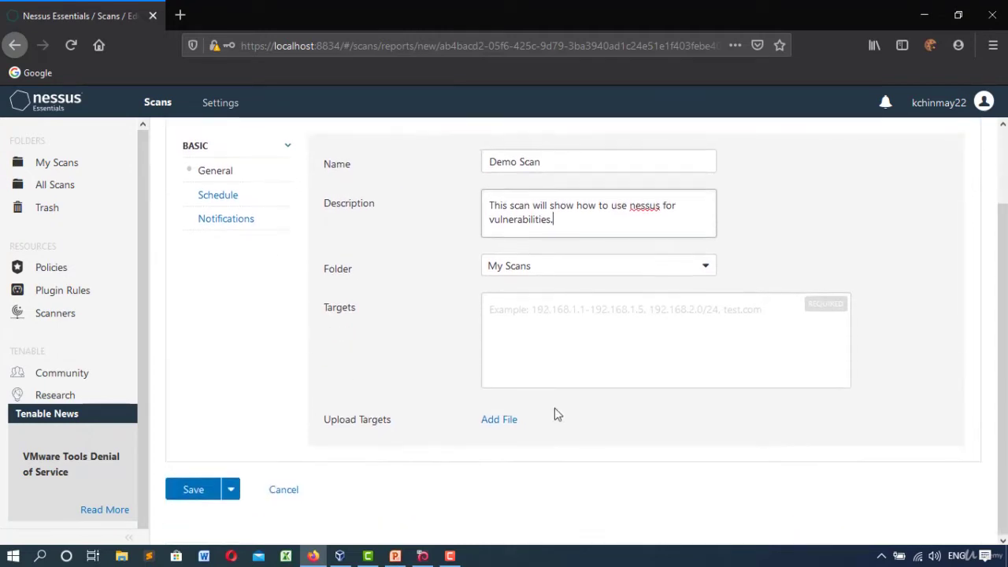
{"action": "left_click", "coordinate": [549, 336]}
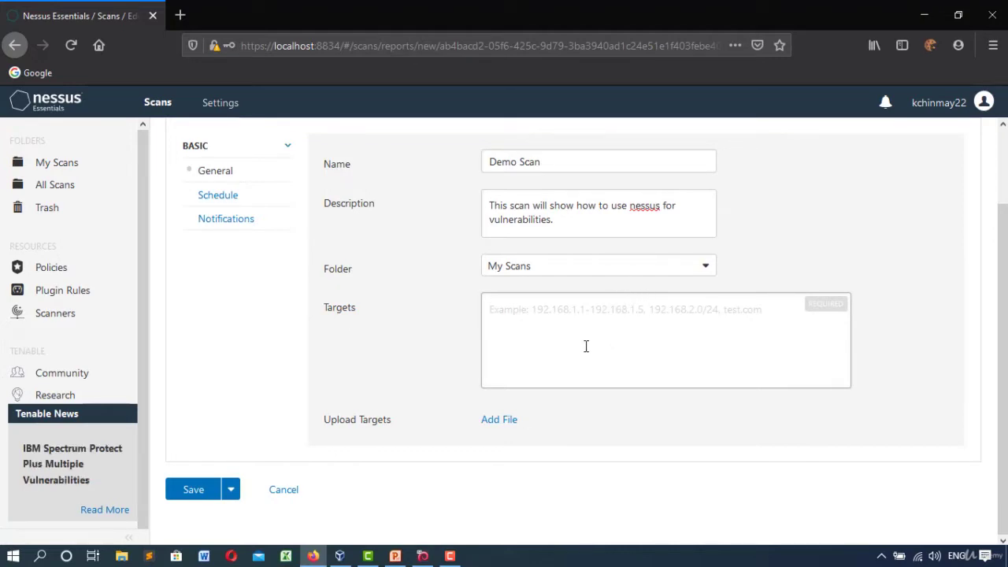
- Search Google in a new tab for "website for hacking" and open the Checkmarx article on 15 vulnerable sites
{"action": "left_click", "coordinate": [179, 15]}
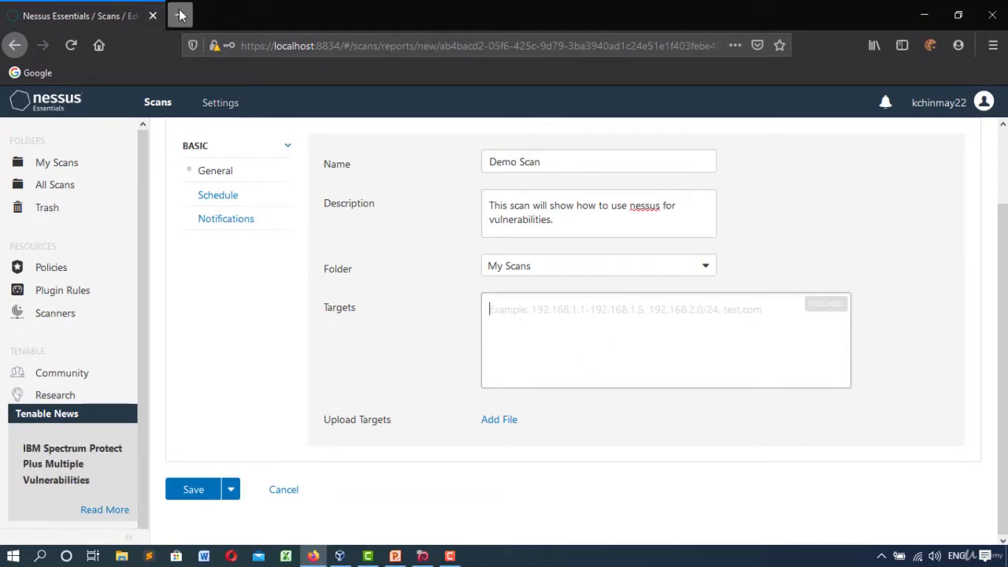
{"action": "left_click", "coordinate": [31, 73]}
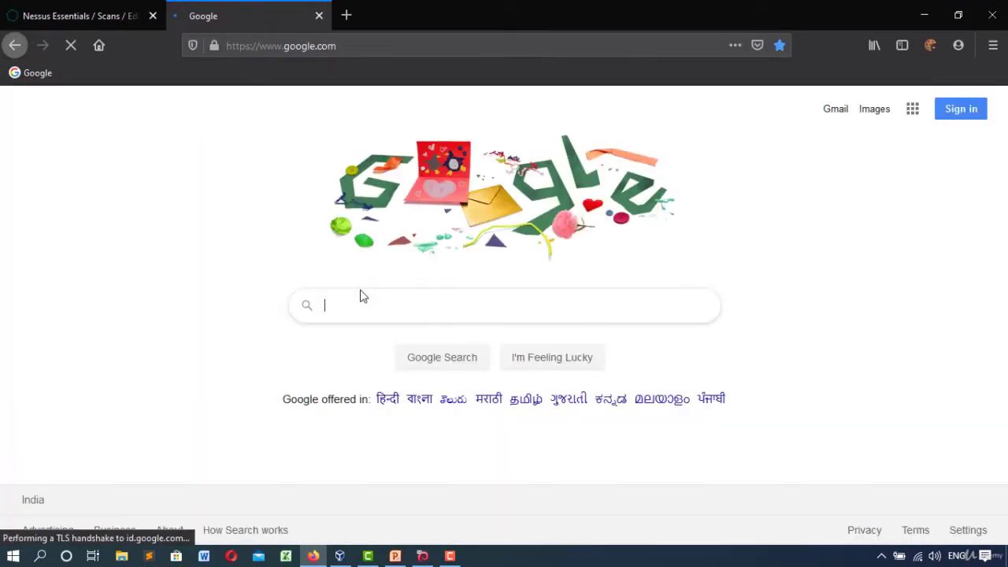
{"action": "left_click", "coordinate": [419, 309]}
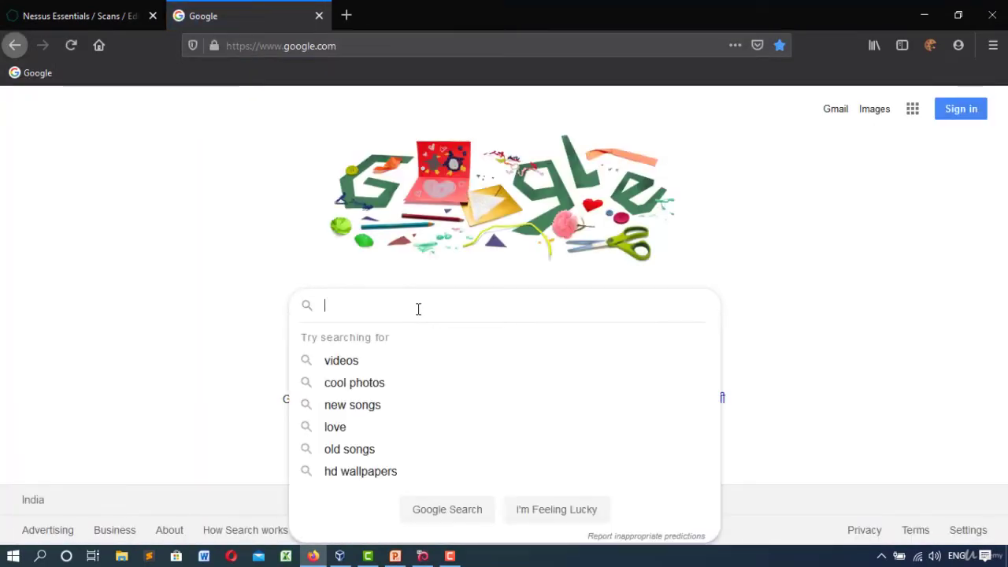
{"action": "type", "text": "sca"}
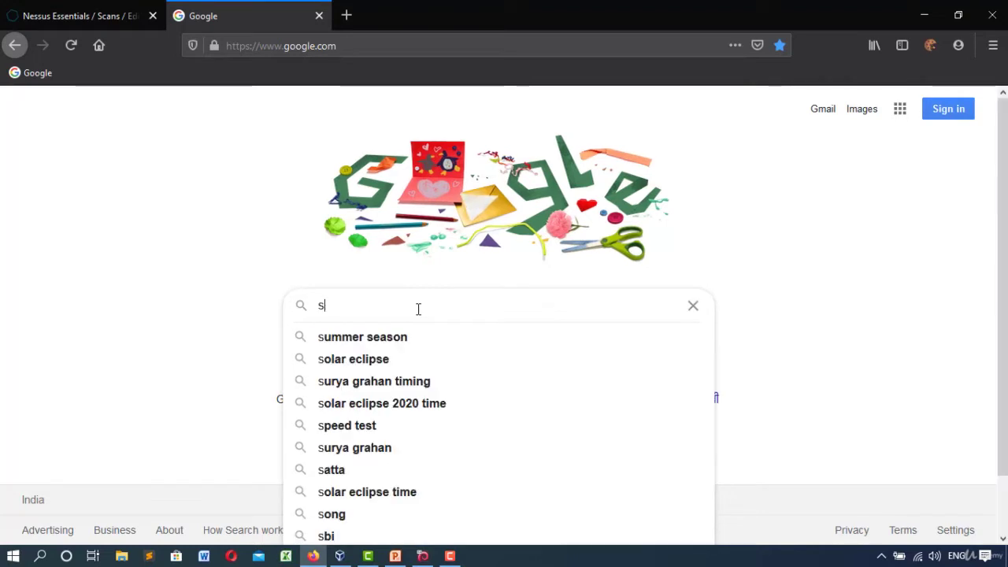
{"action": "key", "text": "BackSpace"}
{"action": "key", "text": "BackSpace"}
{"action": "key", "text": "BackSpace"}
{"action": "type", "text": "web"}
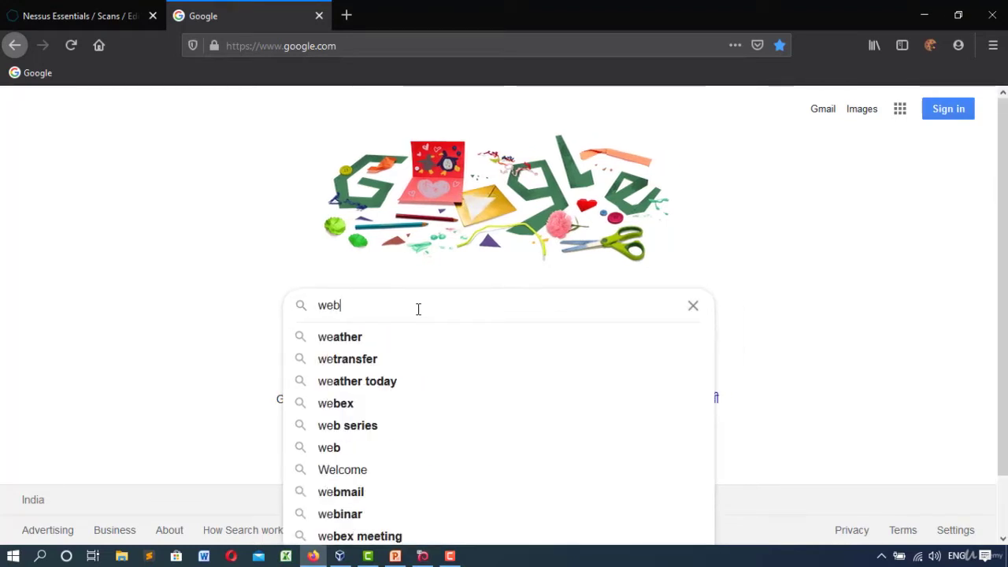
{"action": "type", "text": "site for"}
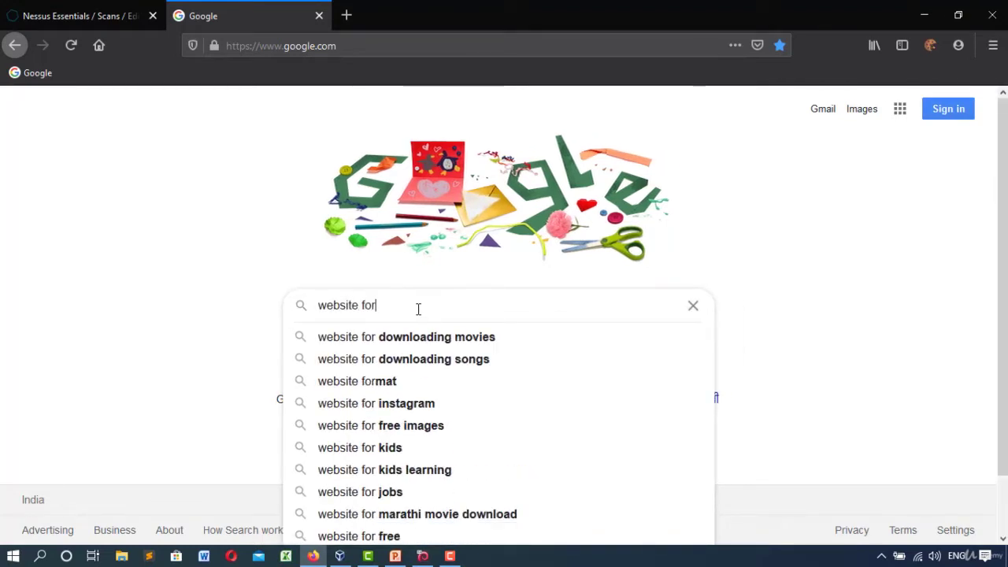
{"action": "type", "text": " hac"}
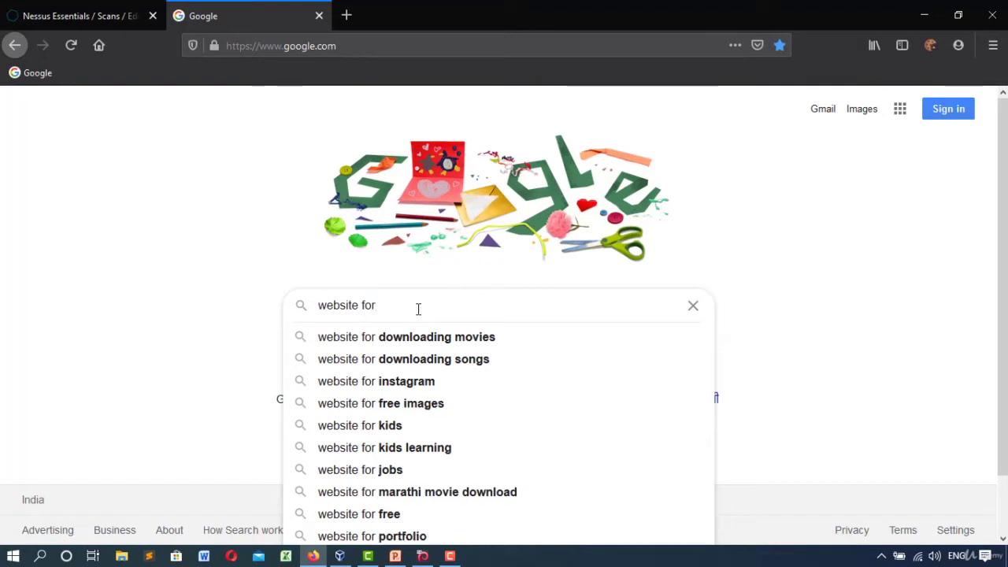
{"action": "key", "text": "Down"}
{"action": "key", "text": "Down"}
{"action": "key", "text": "Down"}
{"action": "key", "text": "Down"}
{"action": "key", "text": "Down"}
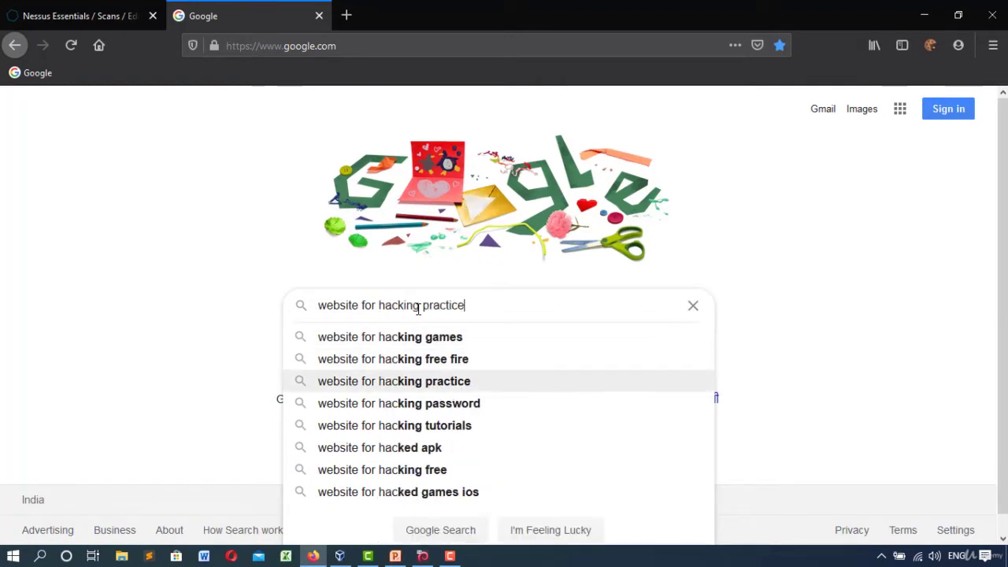
{"action": "key", "text": "BackSpace"}
{"action": "key", "text": "BackSpace"}
{"action": "key", "text": "BackSpace"}
{"action": "key", "text": "BackSpace"}
{"action": "key", "text": "BackSpace"}
{"action": "key", "text": "BackSpace"}
{"action": "key", "text": "BackSpace"}
{"action": "key", "text": "BackSpace"}
{"action": "key", "text": "BackSpace"}
{"action": "key", "text": "BackSpace"}
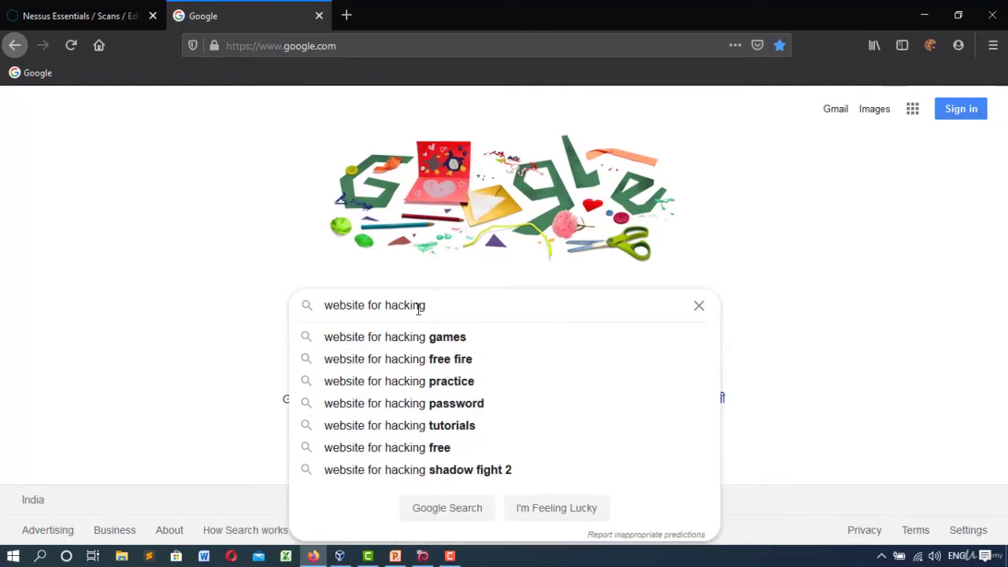
{"action": "key", "text": "Return"}
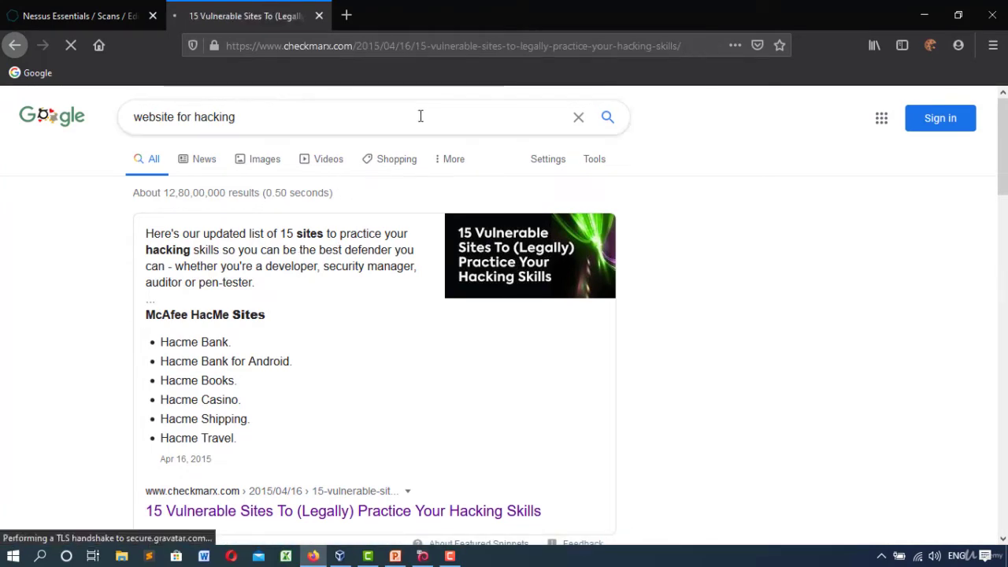
- Accept the Checkmarx site's cookies and look through the article's list of vulnerable sites for practising hacking legally
{"action": "scroll", "coordinate": [383, 263], "scroll_direction": "down", "scroll_amount": 3}
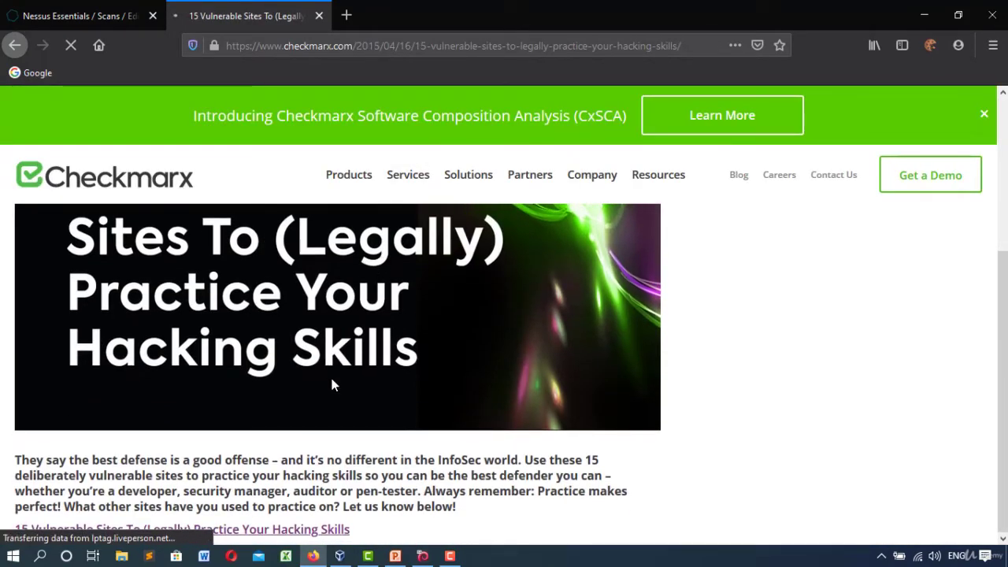
{"action": "scroll", "coordinate": [275, 445], "scroll_direction": "down", "scroll_amount": 2}
{"action": "scroll", "coordinate": [275, 453], "scroll_direction": "down", "scroll_amount": 5}
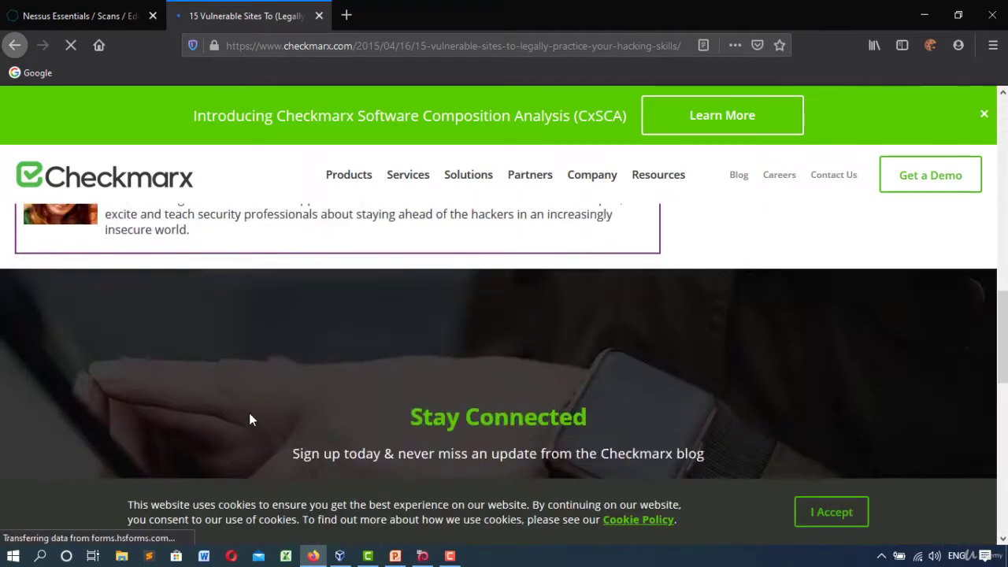
{"action": "left_click", "coordinate": [814, 513]}
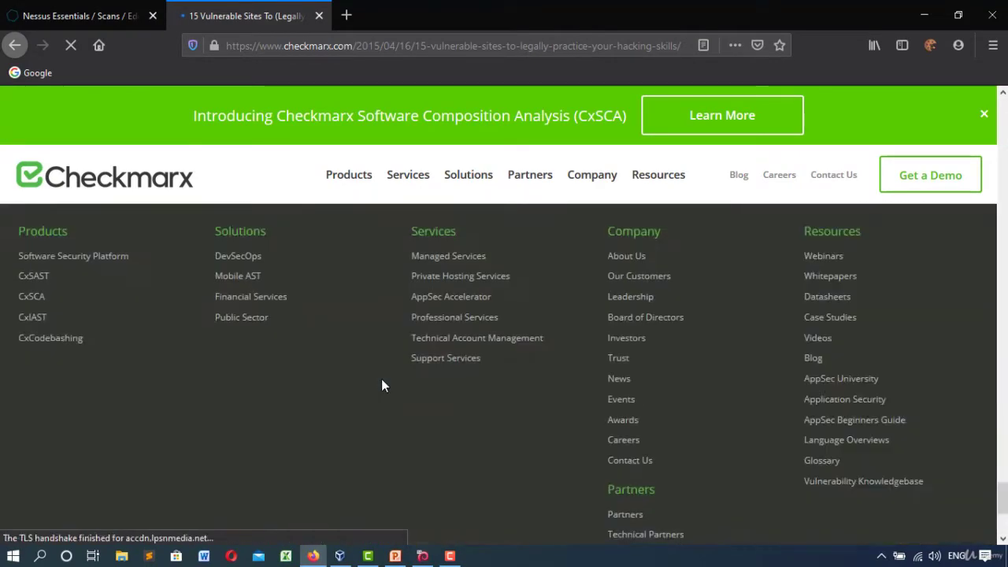
{"action": "scroll", "coordinate": [383, 383], "scroll_direction": "up", "scroll_amount": 3}
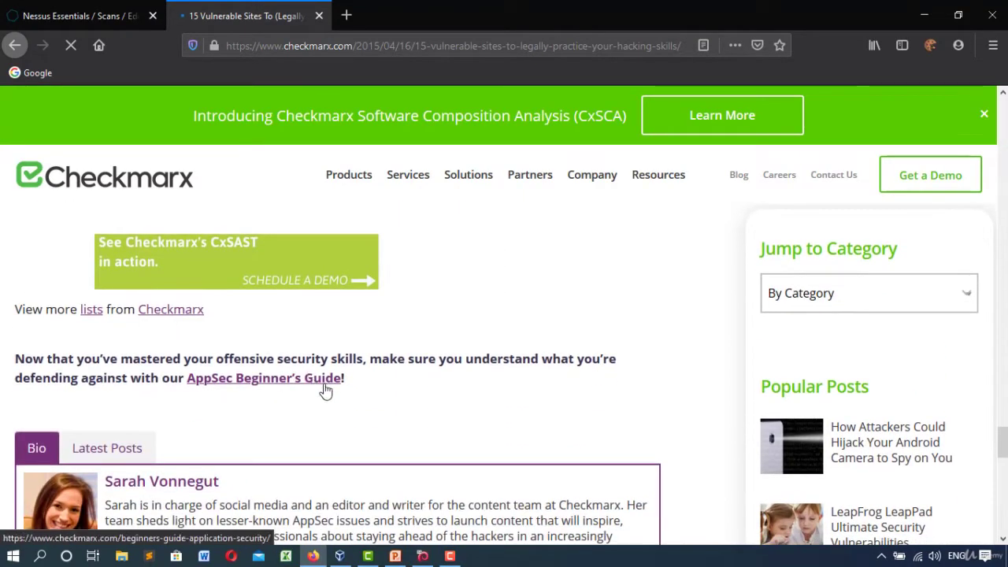
{"action": "scroll", "coordinate": [239, 378], "scroll_direction": "up", "scroll_amount": 3}
{"action": "scroll", "coordinate": [81, 402], "scroll_direction": "up", "scroll_amount": 8}
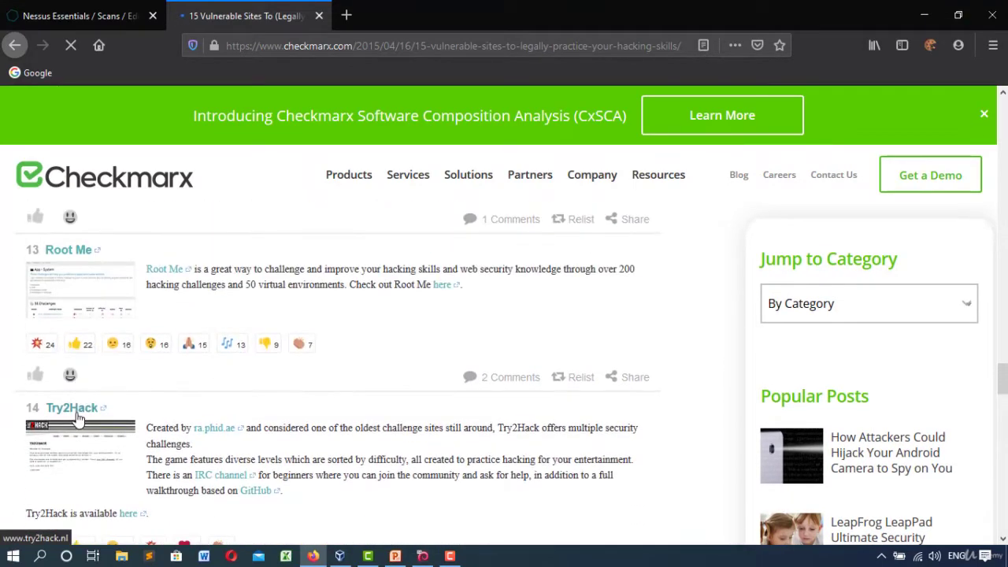
{"action": "scroll", "coordinate": [79, 403], "scroll_direction": "up", "scroll_amount": 2}
{"action": "scroll", "coordinate": [82, 394], "scroll_direction": "up", "scroll_amount": 1}
{"action": "scroll", "coordinate": [82, 393], "scroll_direction": "up", "scroll_amount": 4}
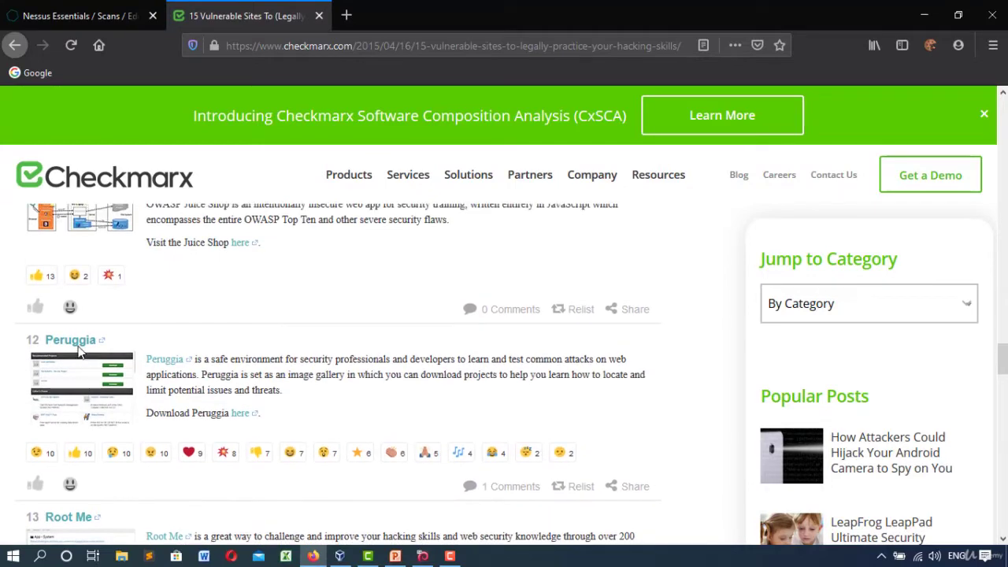
{"action": "scroll", "coordinate": [78, 448], "scroll_direction": "up", "scroll_amount": 3}
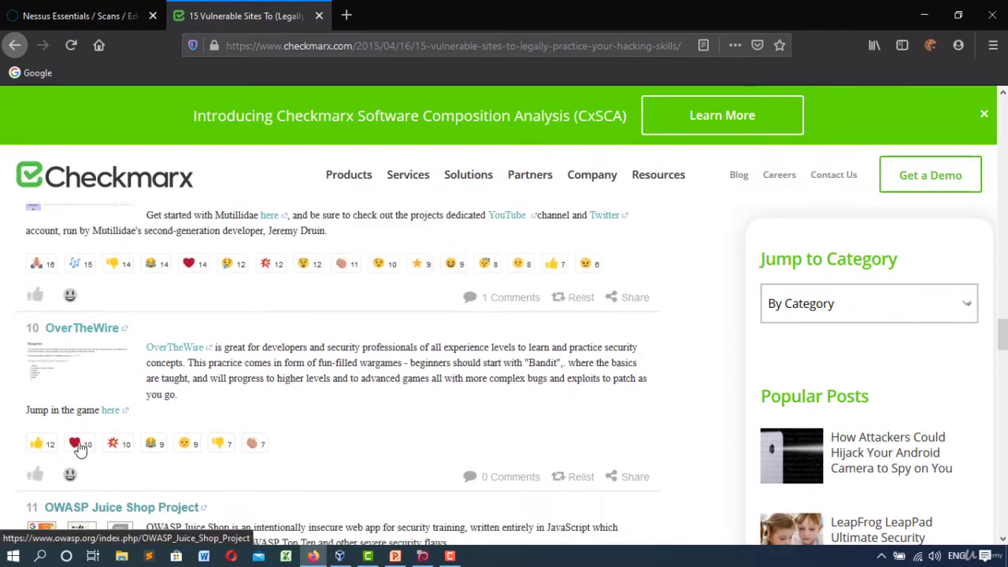
{"action": "scroll", "coordinate": [87, 349], "scroll_direction": "up", "scroll_amount": 4}
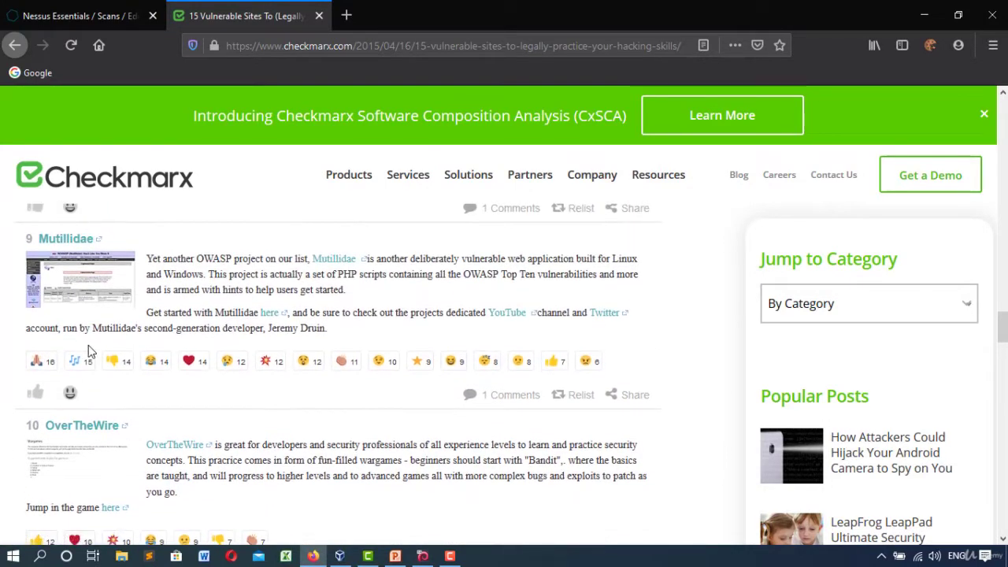
{"action": "scroll", "coordinate": [75, 330], "scroll_direction": "up", "scroll_amount": 2}
{"action": "scroll", "coordinate": [92, 361], "scroll_direction": "up", "scroll_amount": 3}
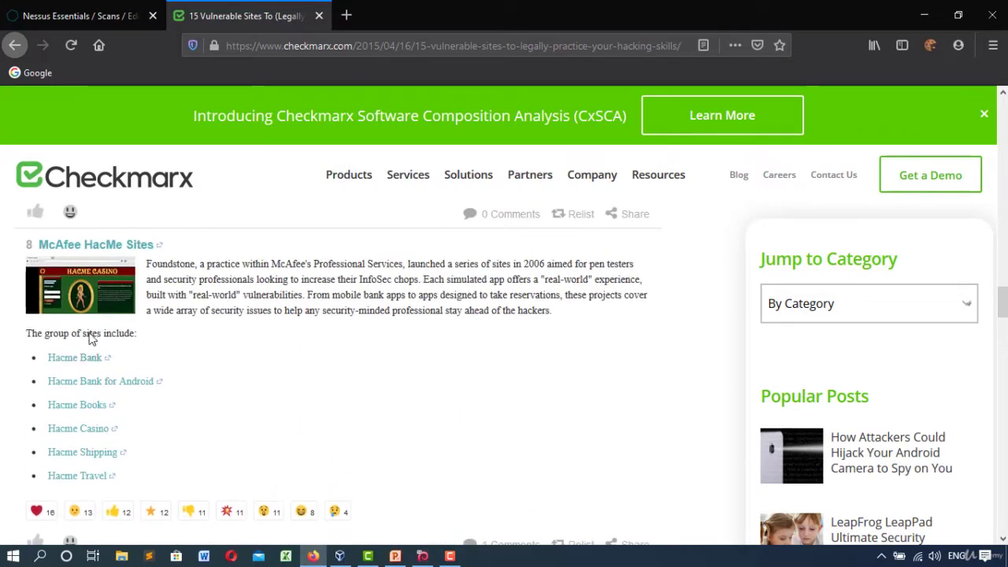
- Search Google in another new tab for "demo.testfire" and open the Altoro Mutual demo site
{"action": "left_click", "coordinate": [346, 16]}
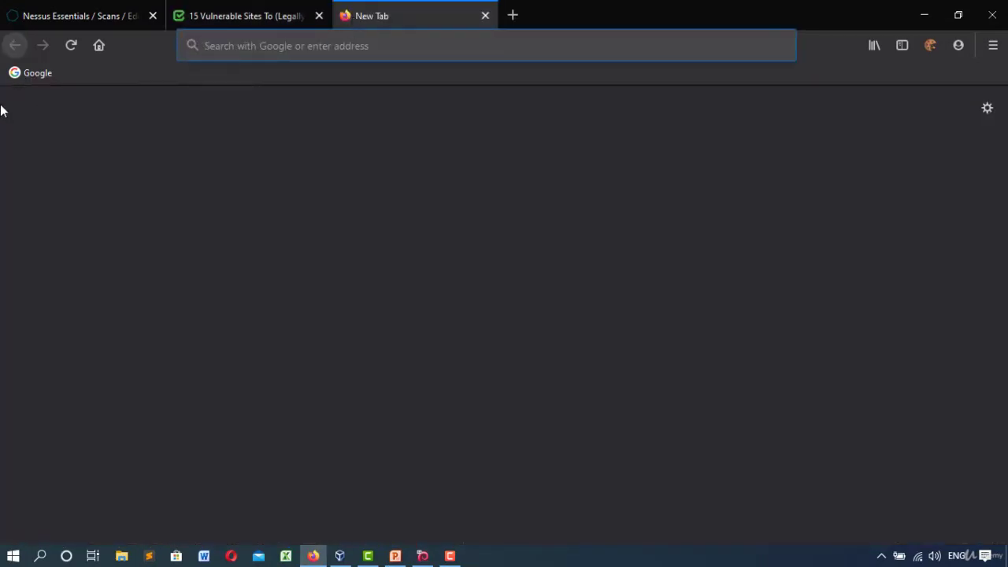
{"action": "left_click", "coordinate": [32, 73]}
{"action": "type", "text": "d"}
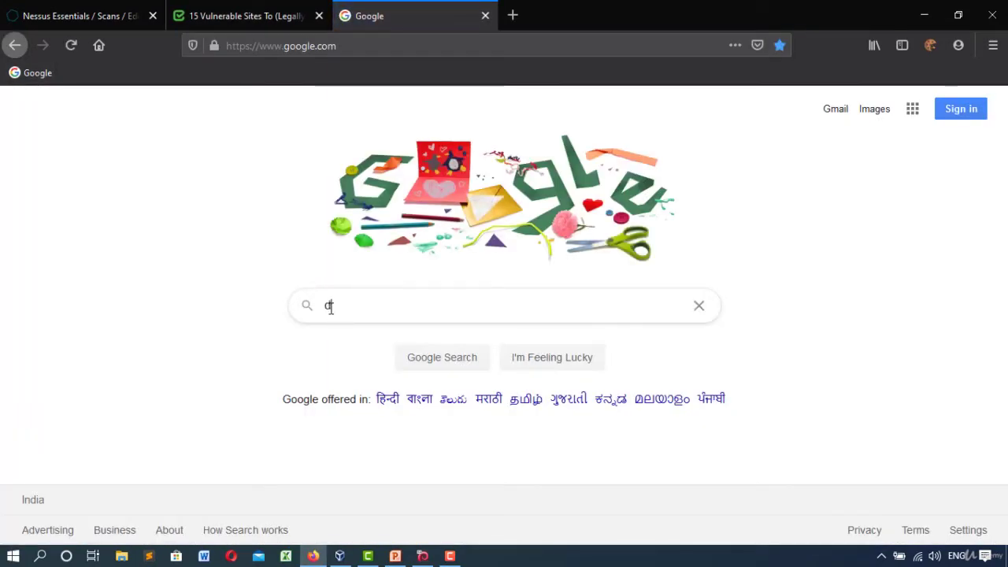
{"action": "type", "text": "emo/"}
{"action": "key", "text": "BackSpace"}
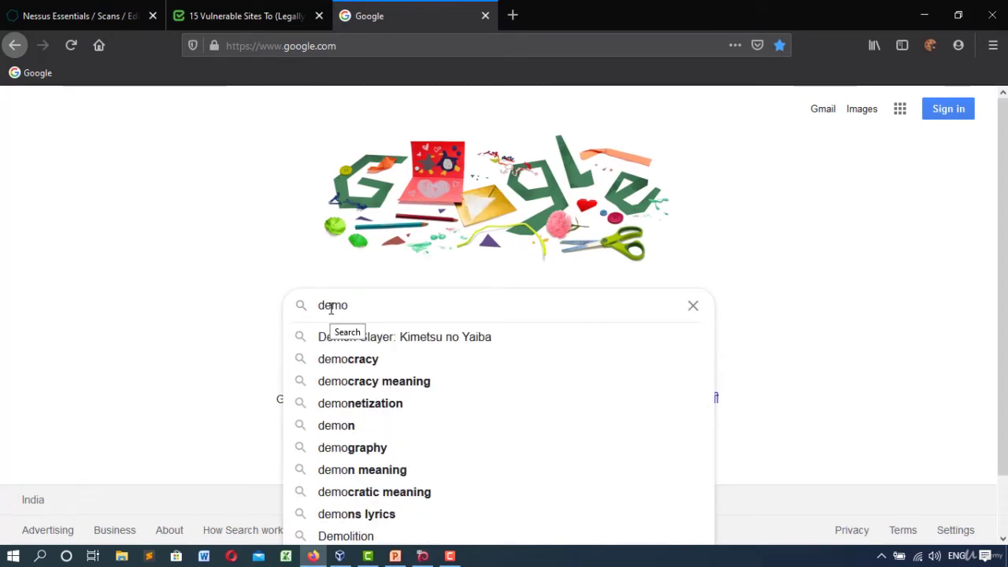
{"action": "type", "text": ".test"}
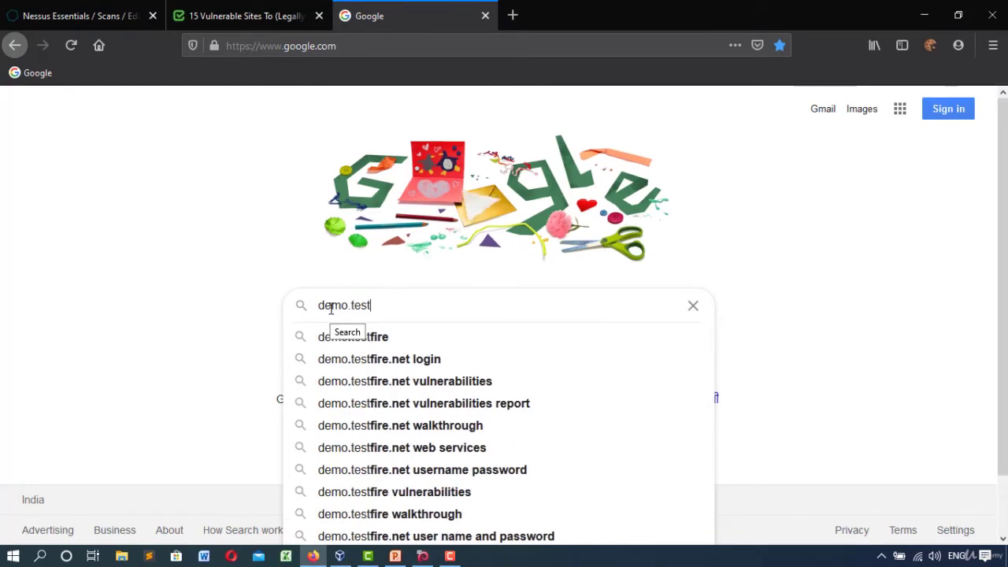
{"action": "type", "text": "fire"}
{"action": "key", "text": "Return"}
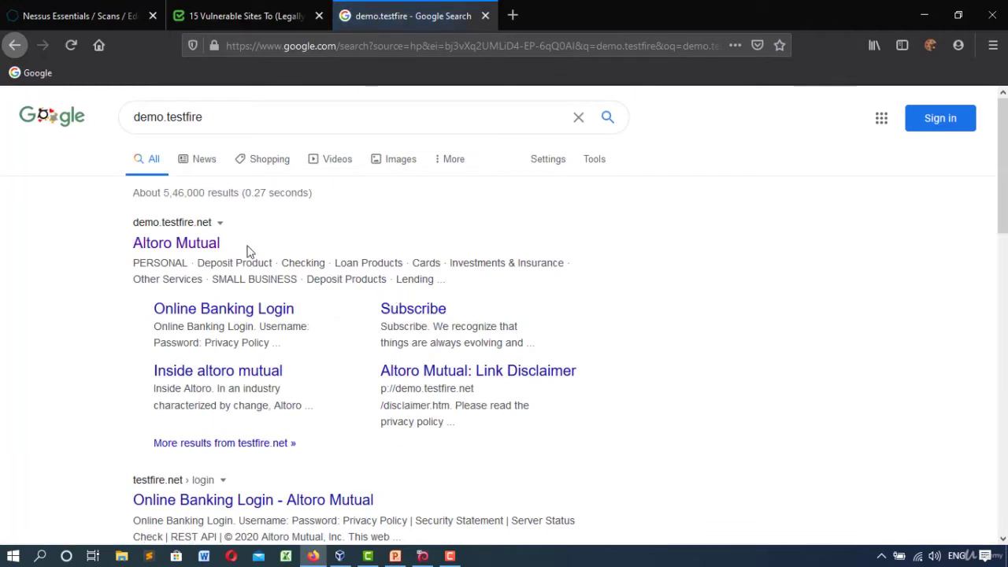
{"action": "left_click", "coordinate": [197, 248]}
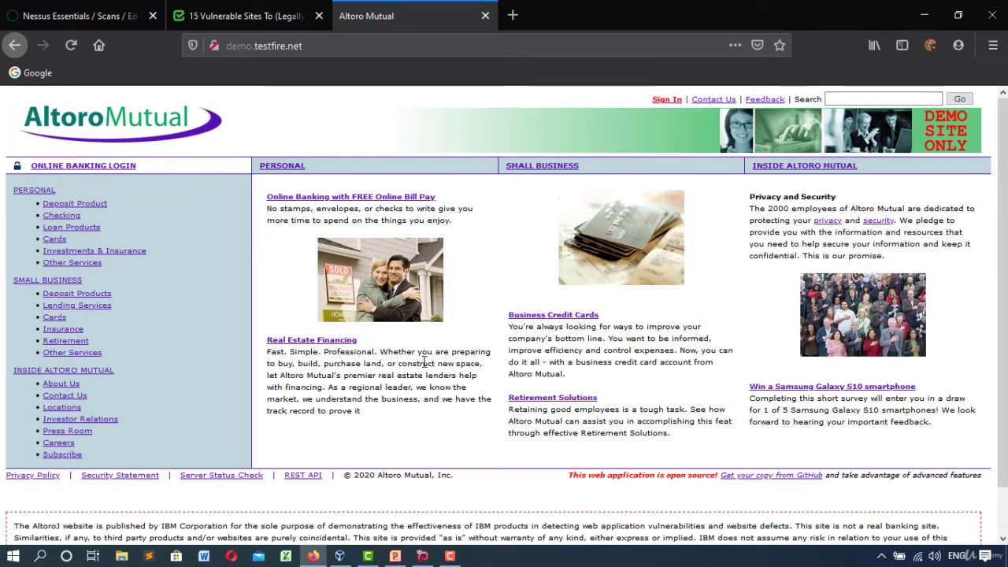
- Copy the address demo.testfire.net of the Altoro Mutual demo site
{"action": "key", "text": "ctrl+Tab"}
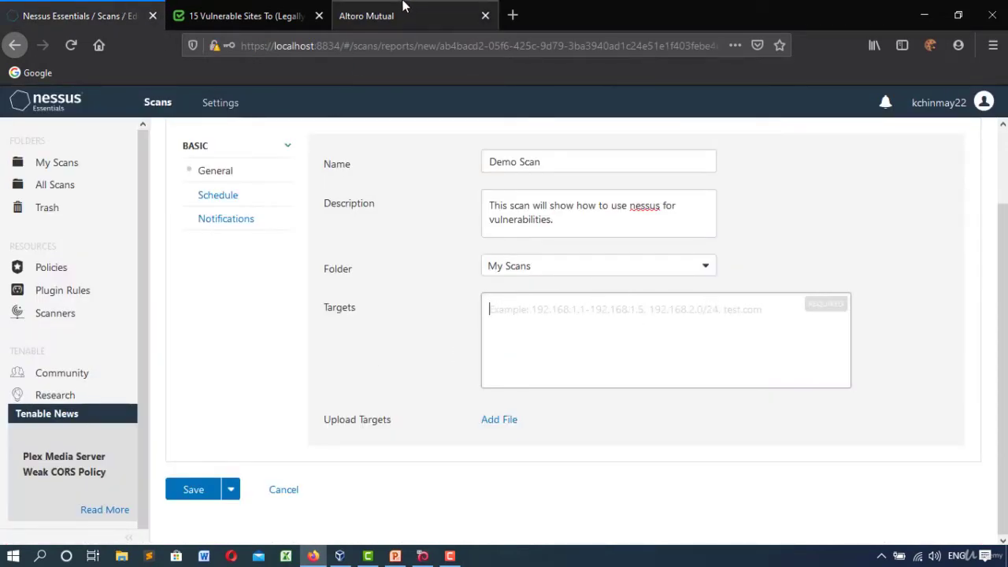
{"action": "left_click", "coordinate": [401, 10]}
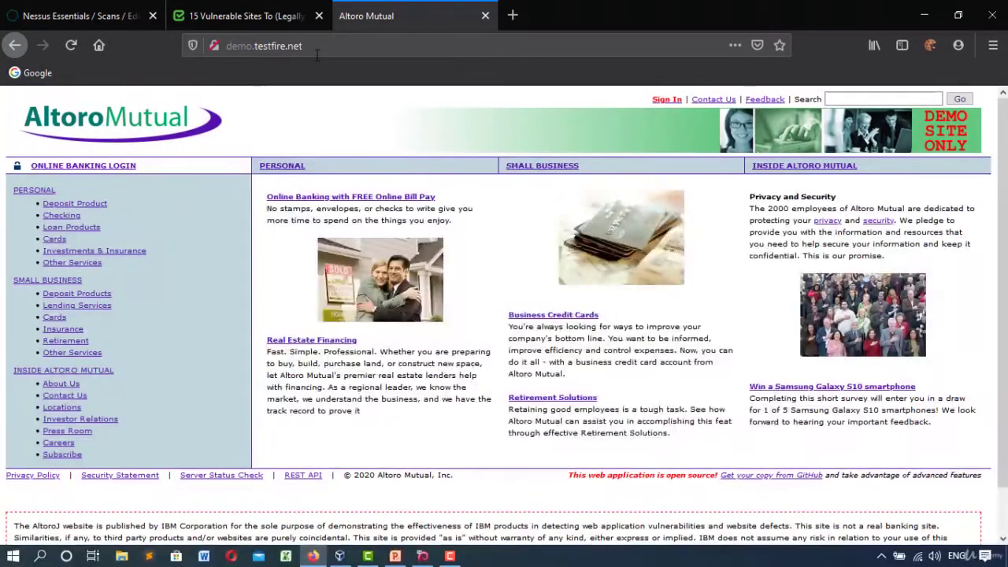
{"action": "left_click", "coordinate": [235, 47]}
{"action": "type", "text": "dem"}
{"action": "key", "text": "ctrl+a"}
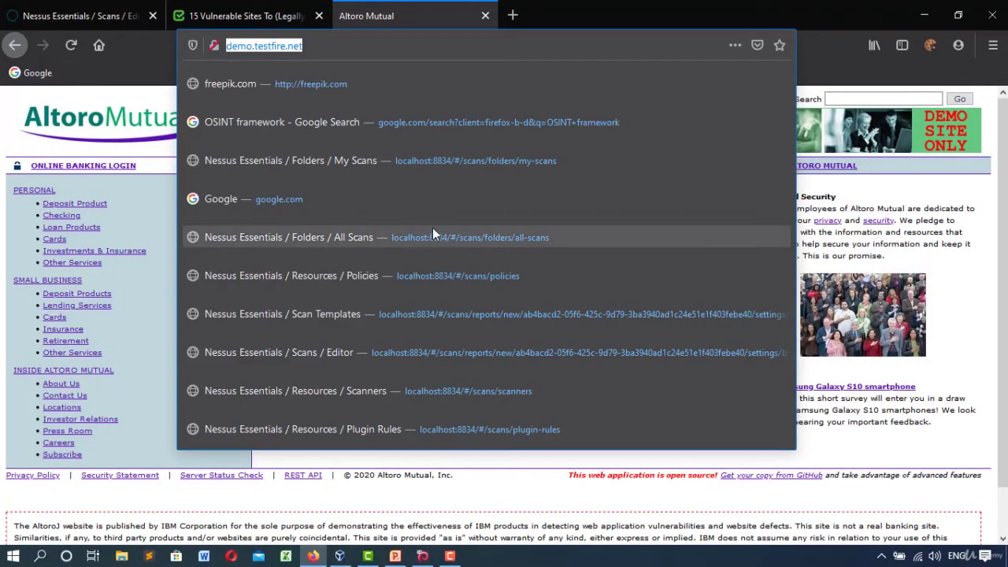
{"action": "right_click", "coordinate": [277, 47]}
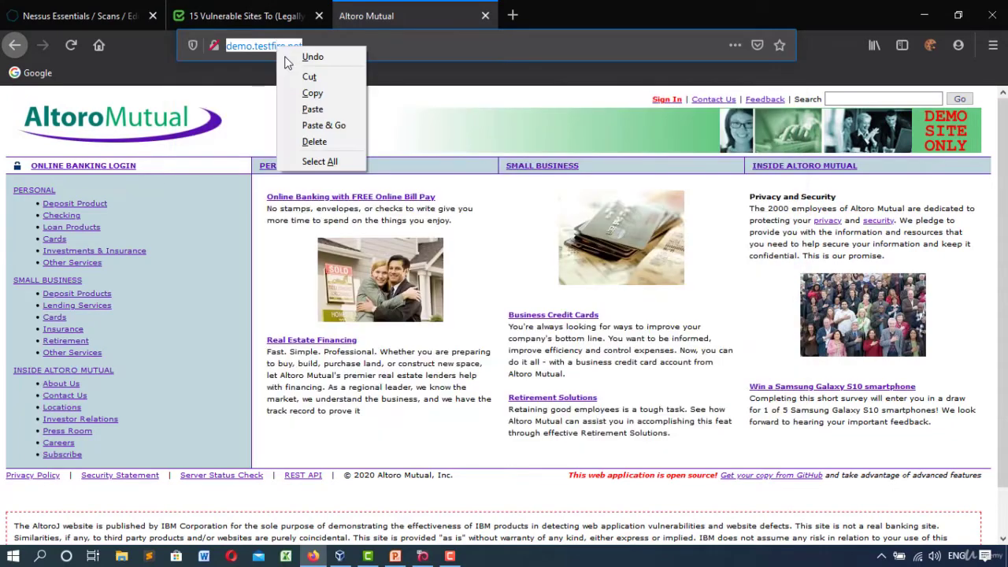
{"action": "left_click", "coordinate": [311, 94]}
- Search Google in a new tab for "osint framework" and open the OSINT Framework site
{"action": "left_click", "coordinate": [512, 15]}
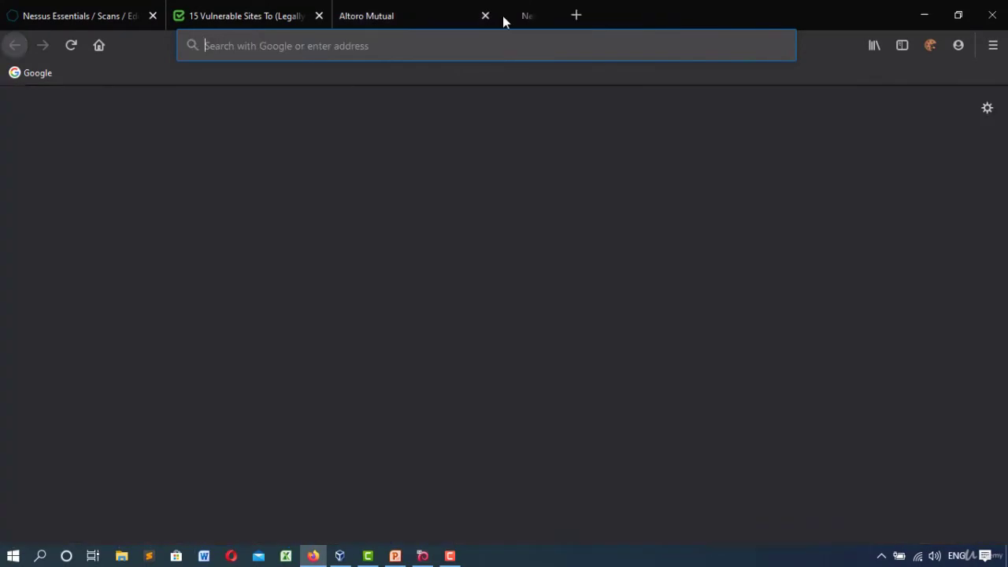
{"action": "left_click", "coordinate": [48, 75]}
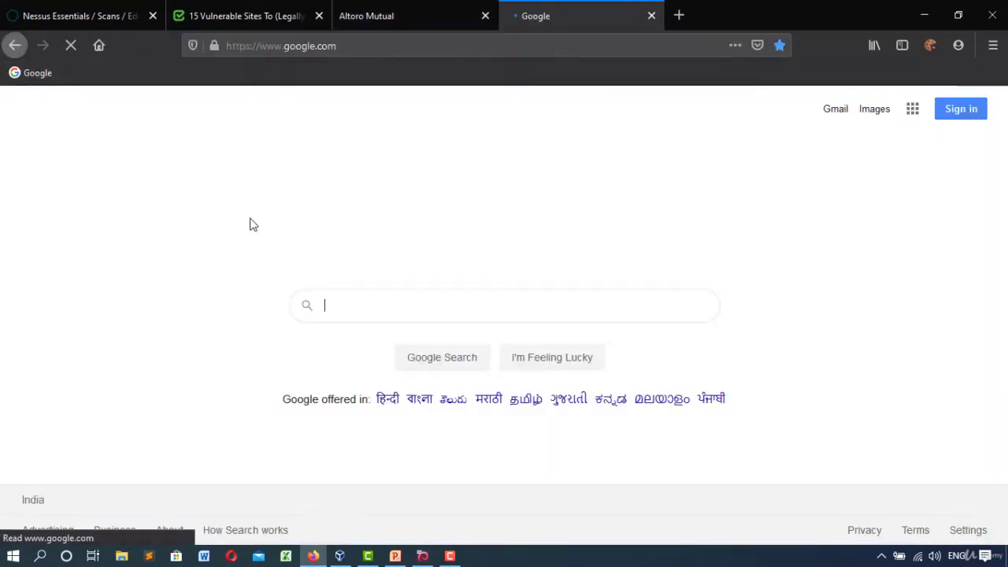
{"action": "left_click", "coordinate": [340, 313]}
{"action": "type", "text": "OSINT Fra"}
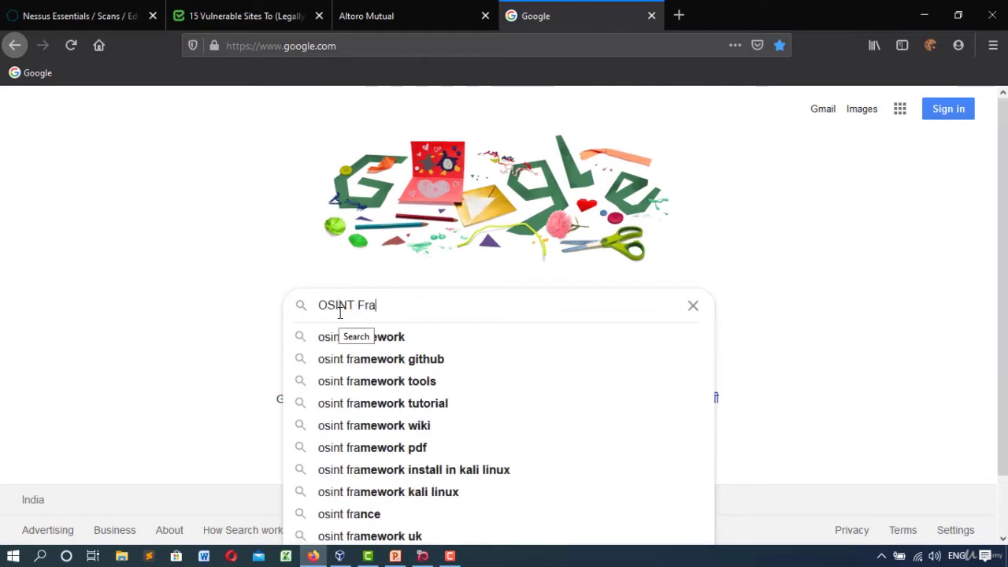
{"action": "key", "text": "Down"}
{"action": "key", "text": "Return"}
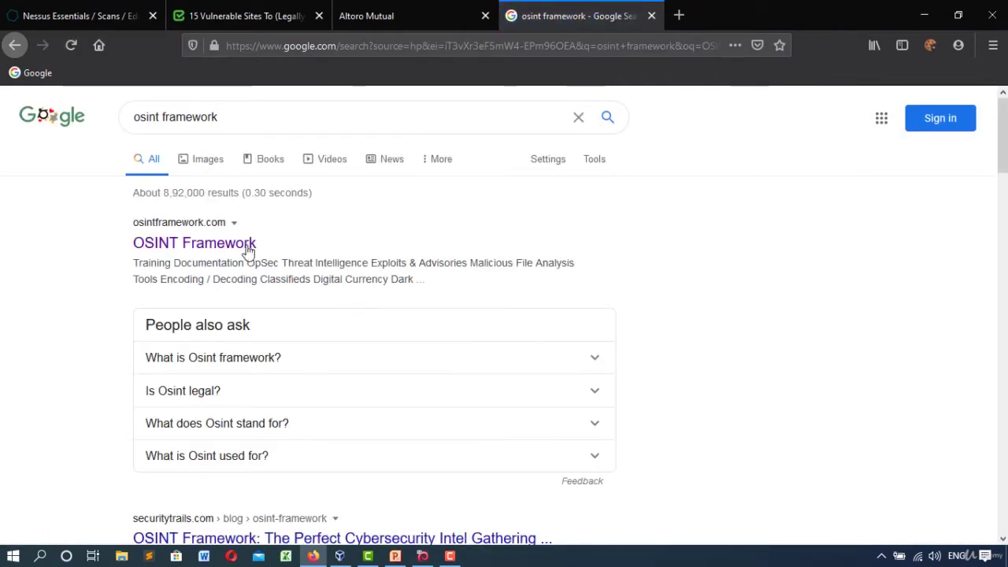
{"action": "left_click", "coordinate": [249, 247]}
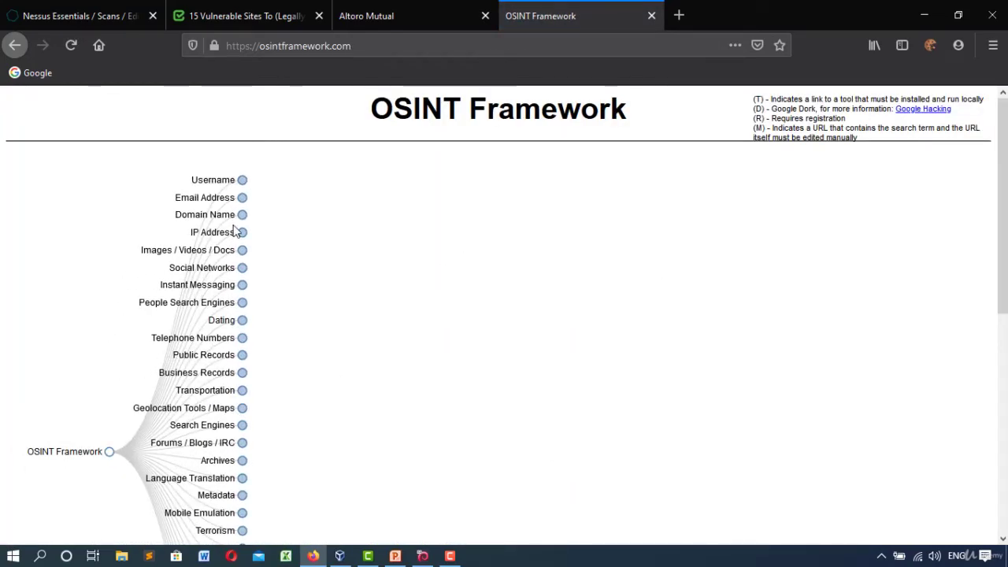
- Expand IP Address and its IPv4 branch in the OSINT Framework tree and open ASlookup.com
{"action": "left_click", "coordinate": [241, 232]}
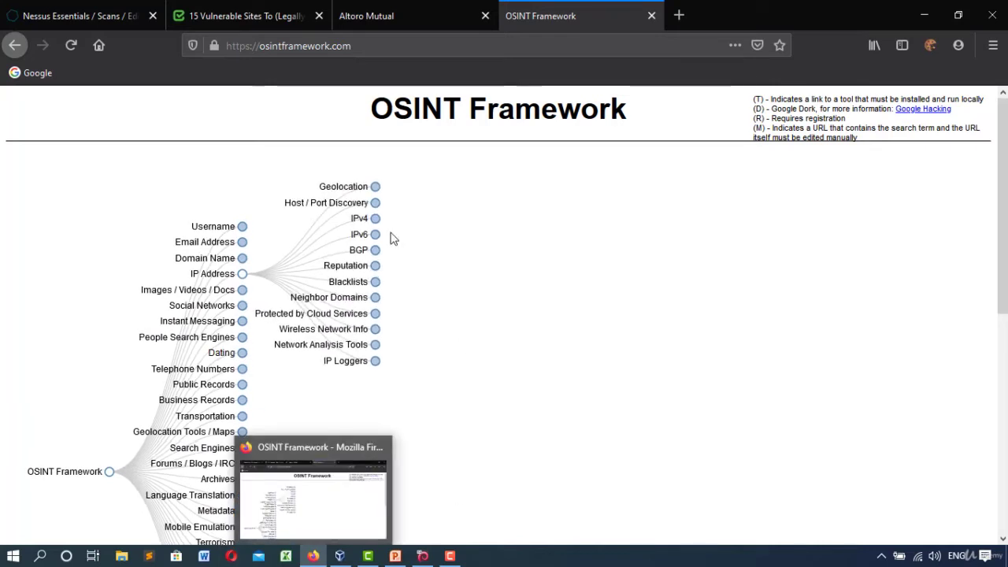
{"action": "left_click", "coordinate": [375, 218]}
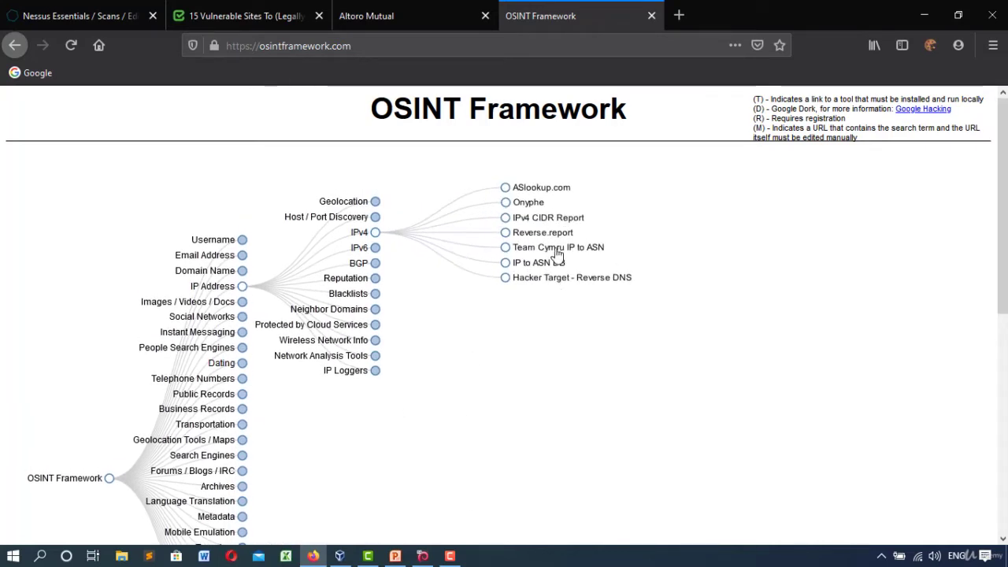
{"action": "left_click", "coordinate": [528, 191]}
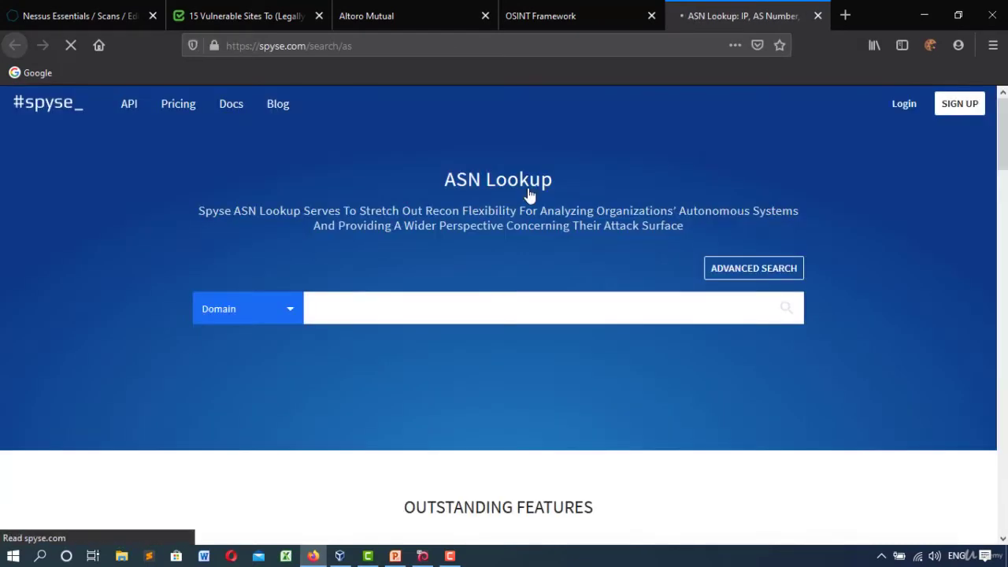
- Paste the copied address into the ASN Lookup search, trim it to demo.testfire.net and look it up as a Domain
{"action": "right_click", "coordinate": [458, 302]}
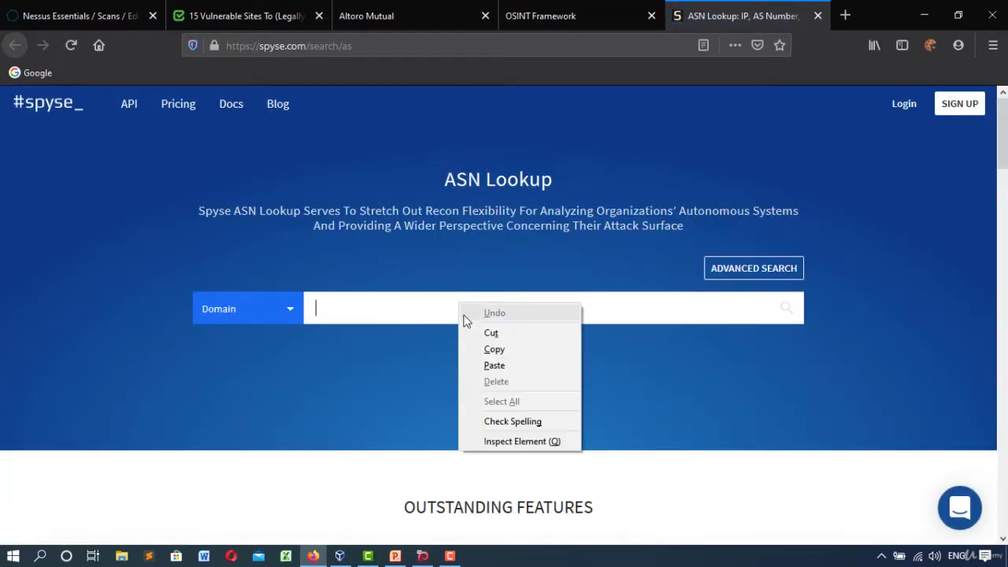
{"action": "left_click", "coordinate": [493, 365]}
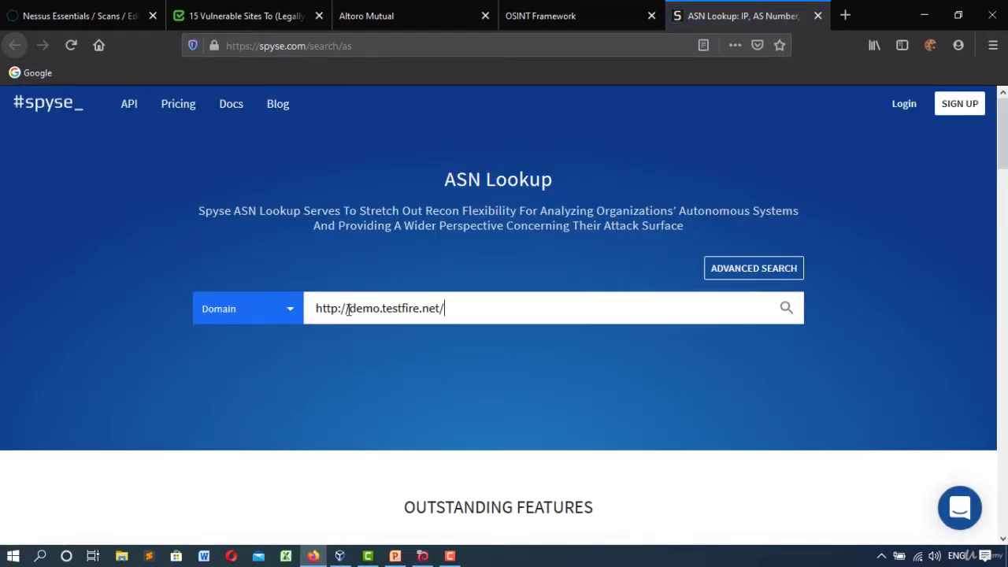
{"action": "key", "text": "BackSpace"}
{"action": "key", "text": "BackSpace"}
{"action": "key", "text": "BackSpace"}
{"action": "key", "text": "BackSpace"}
{"action": "key", "text": "BackSpace"}
{"action": "key", "text": "BackSpace"}
{"action": "key", "text": "BackSpace"}
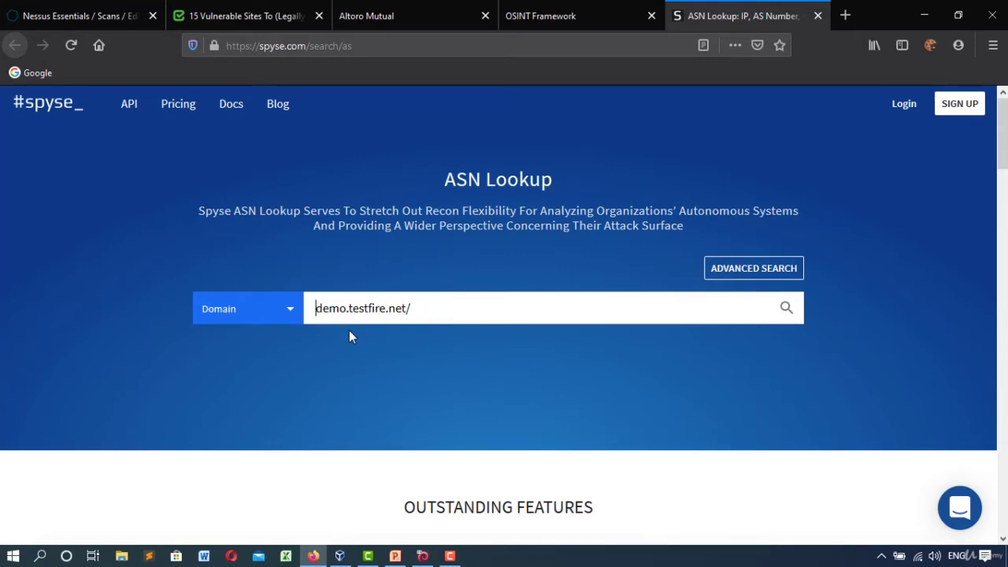
{"action": "left_click", "coordinate": [275, 308]}
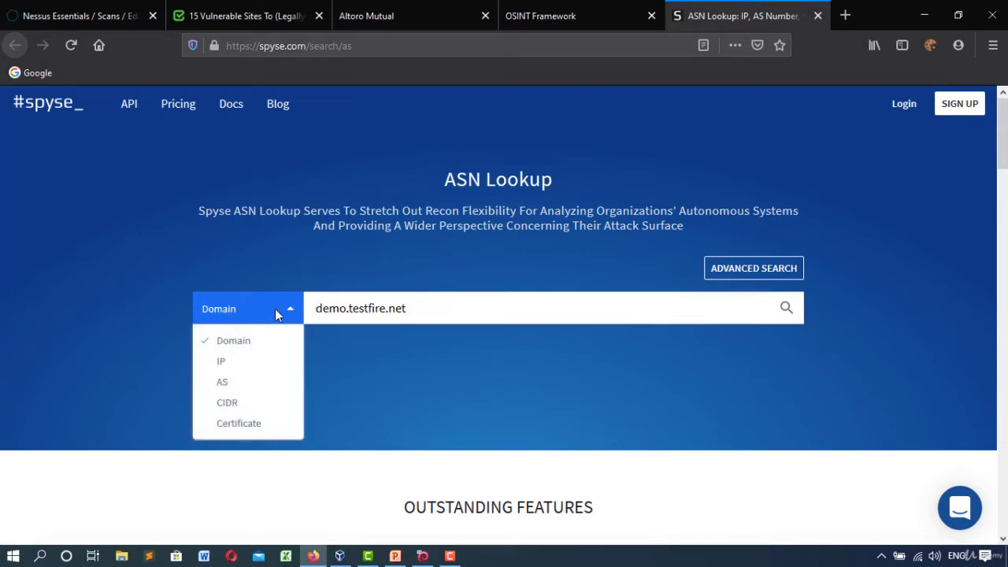
{"action": "left_click", "coordinate": [260, 341]}
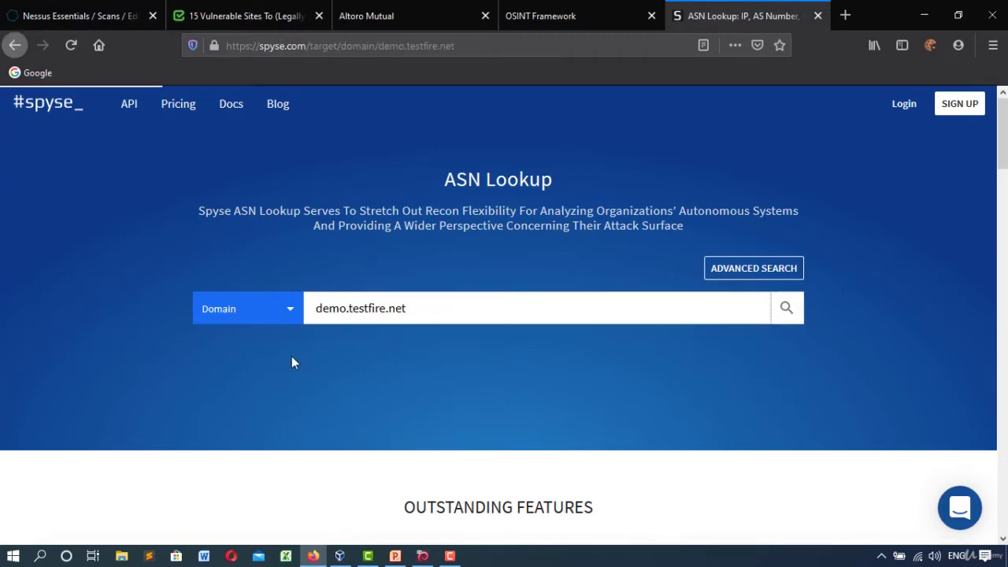
- Find the IP address in the A records of the demo.testfire.net results and try to copy it
{"action": "scroll", "coordinate": [260, 401], "scroll_direction": "down", "scroll_amount": 3}
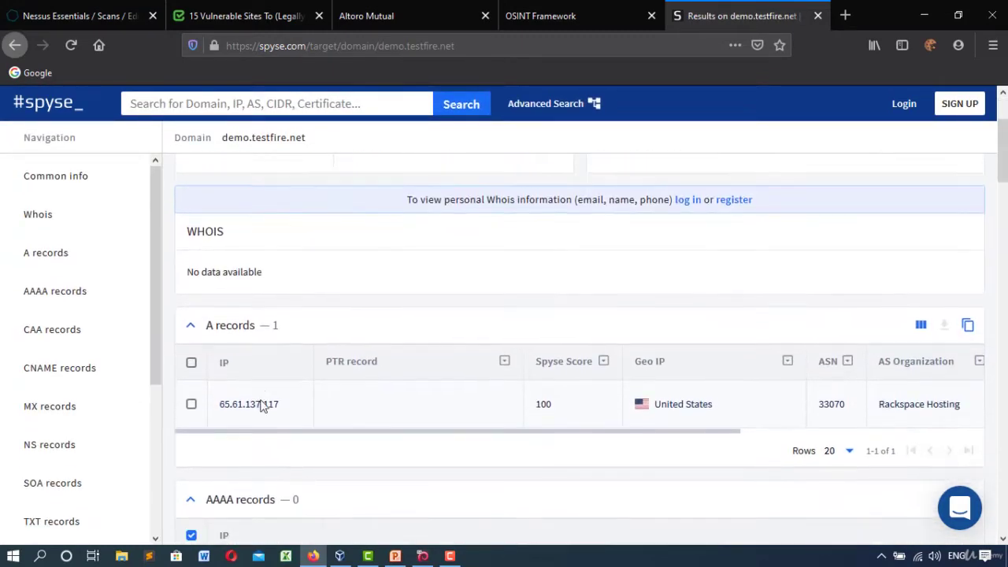
{"action": "scroll", "coordinate": [658, 397], "scroll_direction": "down", "scroll_amount": 2}
{"action": "left_click_drag", "start_coordinate": [598, 235], "coordinate": [452, 283]}
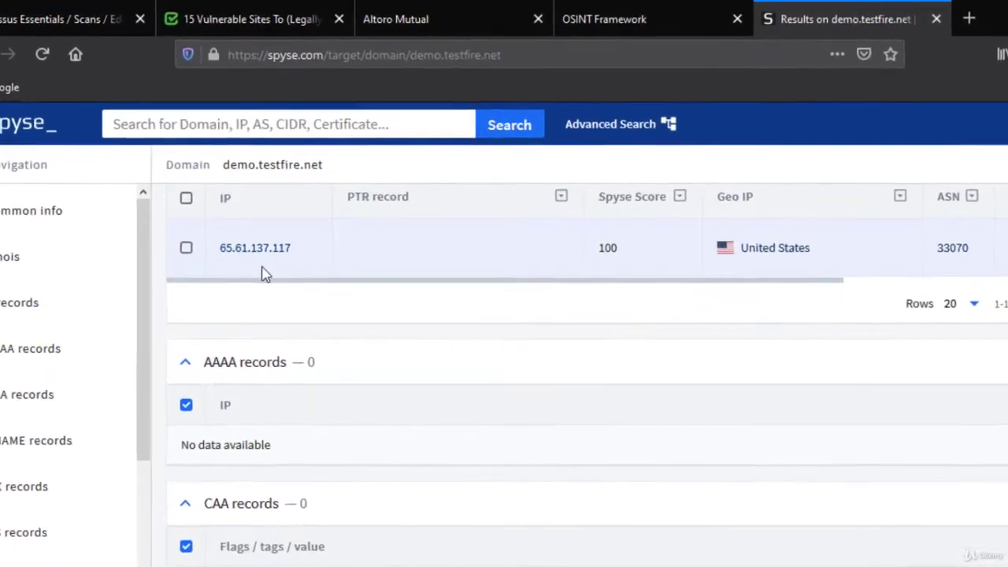
{"action": "right_click", "coordinate": [231, 268]}
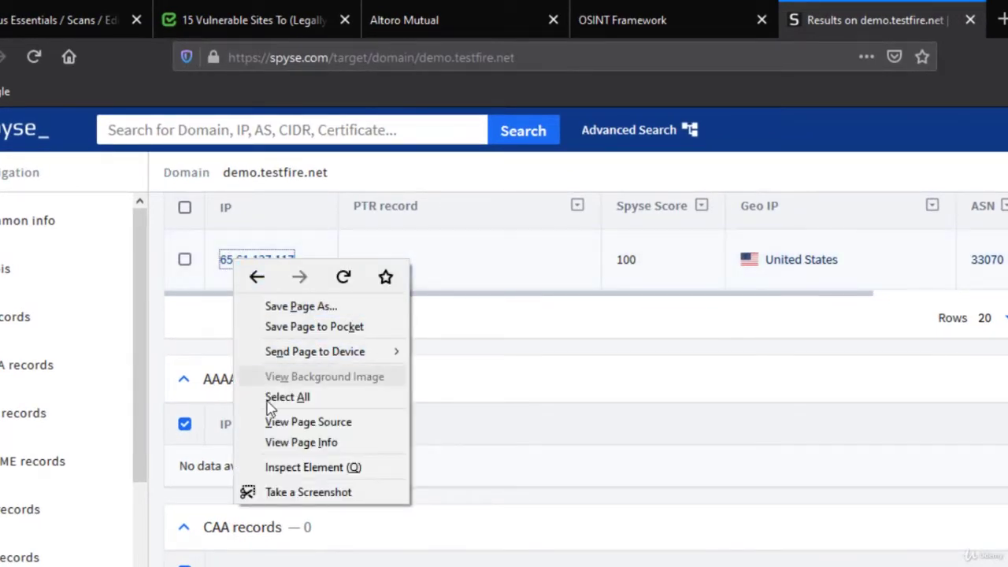
{"action": "left_click", "coordinate": [282, 399]}
{"action": "left_click", "coordinate": [358, 271]}
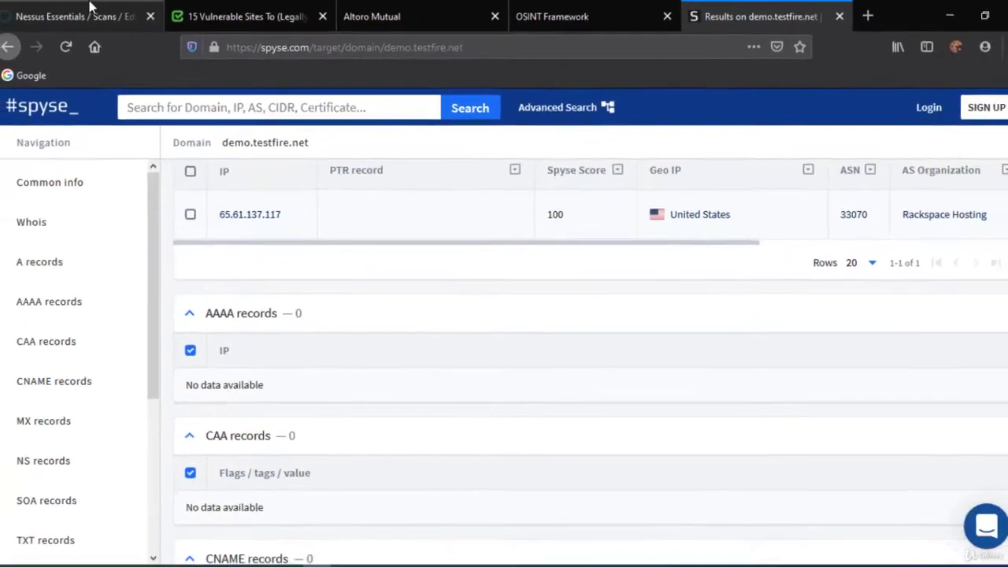
- Enter 65.61.137.117 as the target of the Nessus Demo Scan, checking it against the Spyse results
{"action": "left_click", "coordinate": [63, 19]}
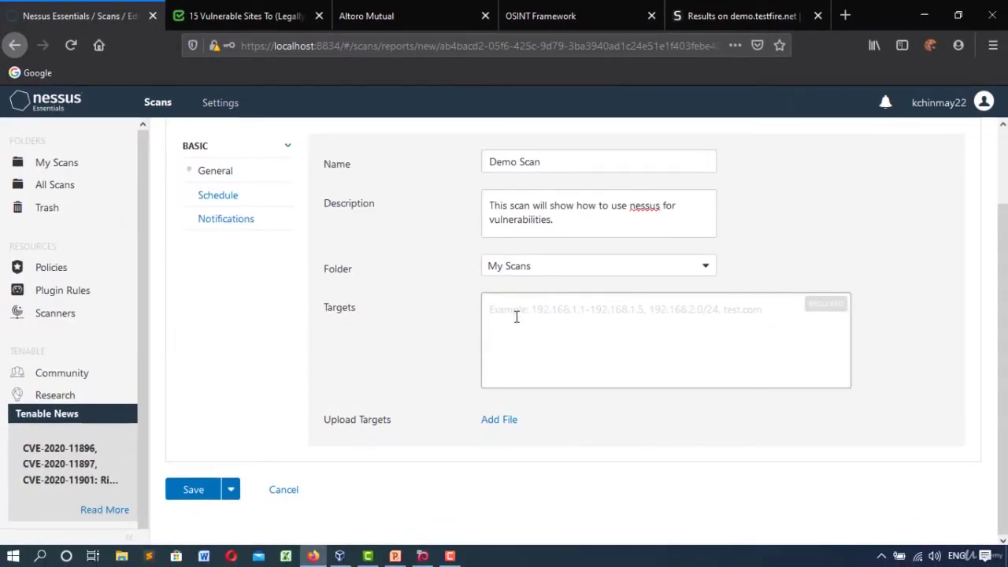
{"action": "type", "text": "65."}
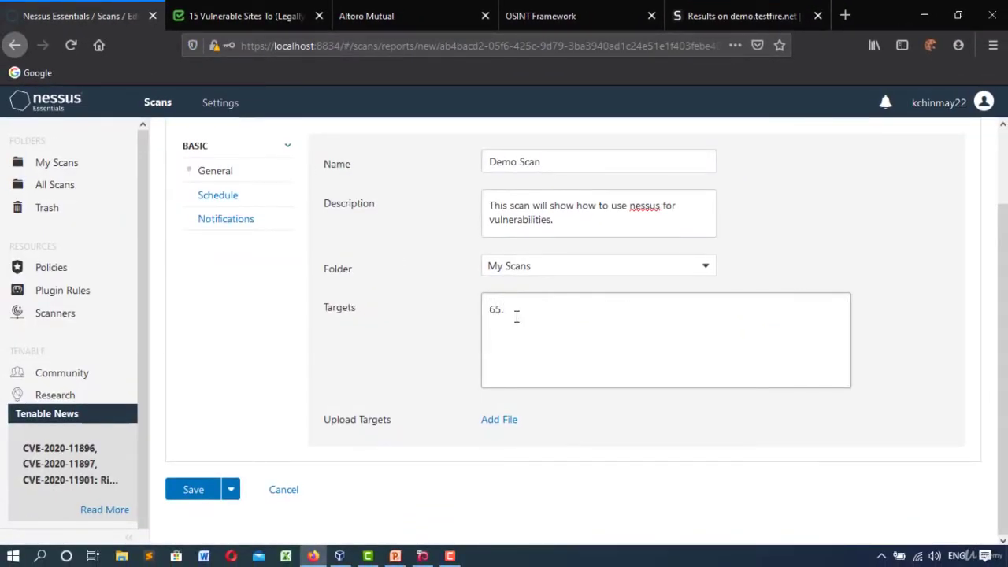
{"action": "left_click", "coordinate": [726, 8]}
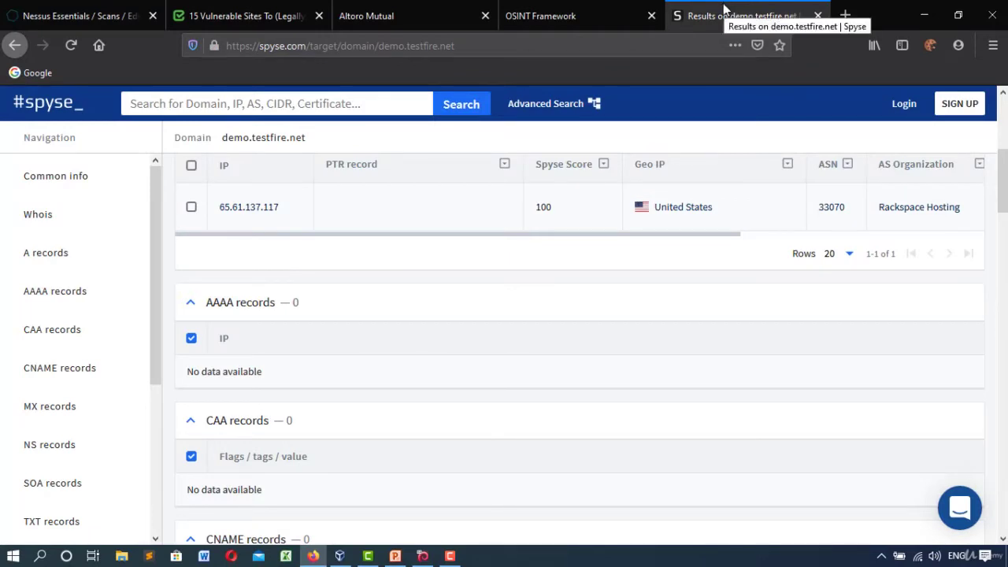
{"action": "left_click", "coordinate": [71, 16]}
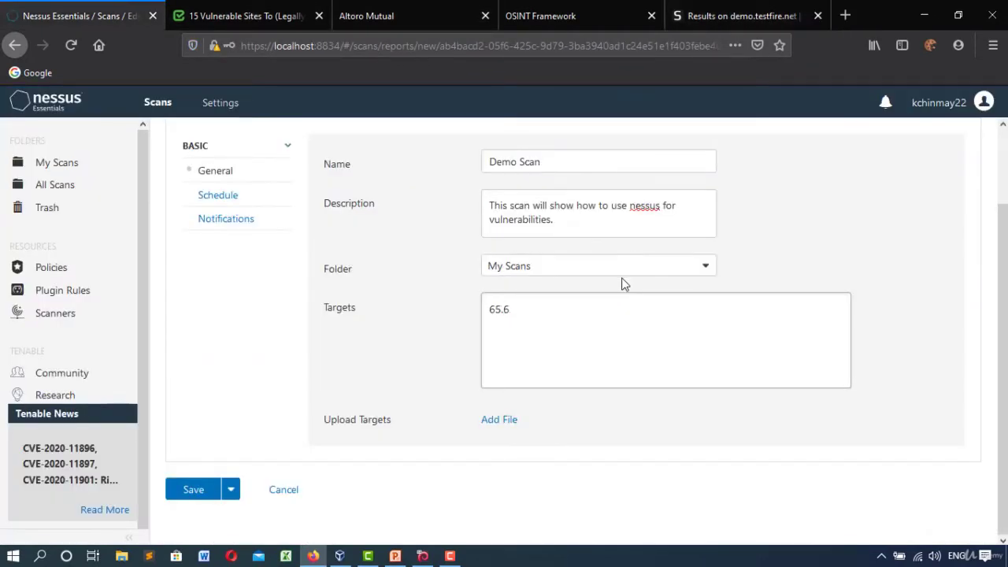
{"action": "left_click", "coordinate": [721, 7]}
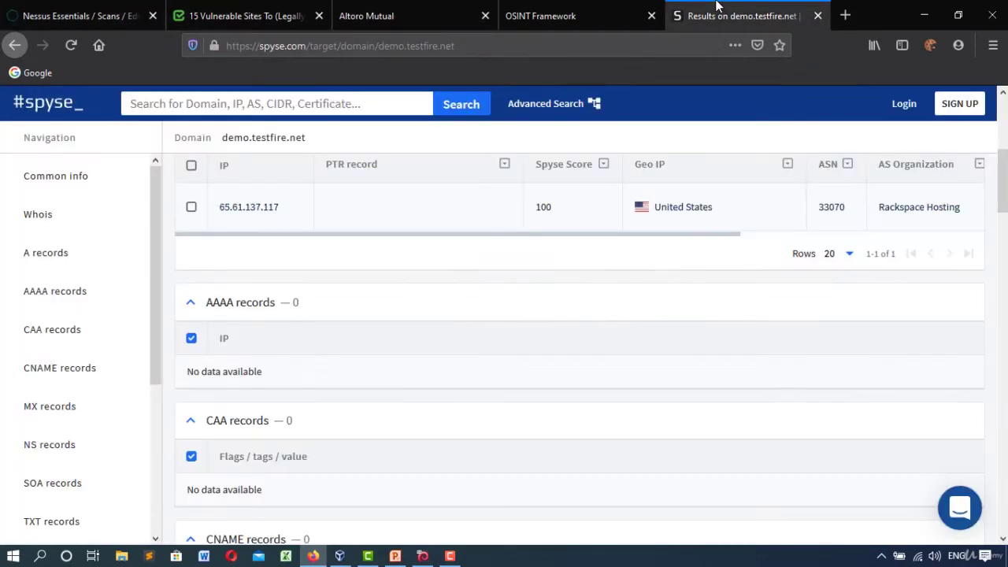
{"action": "left_click", "coordinate": [71, 16]}
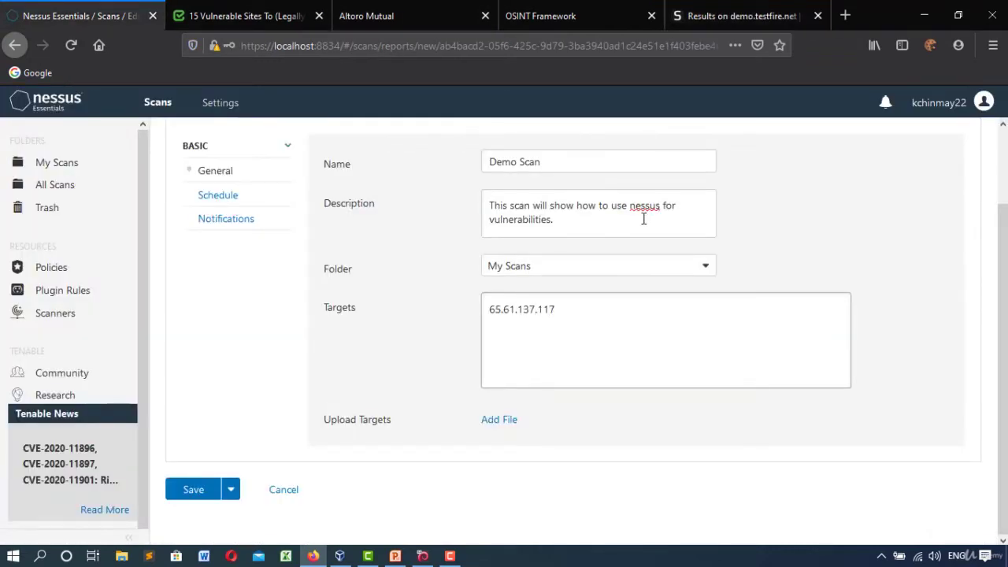
- Review and save the Demo Scan settings, and launch the scan from My Scans
{"action": "scroll", "coordinate": [256, 323], "scroll_direction": "up", "scroll_amount": 2}
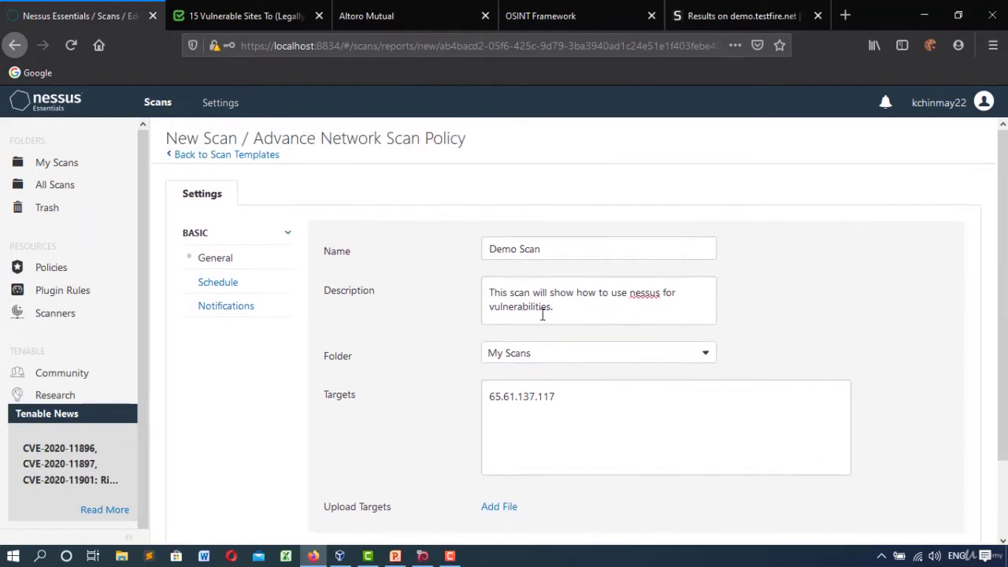
{"action": "scroll", "coordinate": [281, 344], "scroll_direction": "down", "scroll_amount": 2}
{"action": "left_click", "coordinate": [193, 489]}
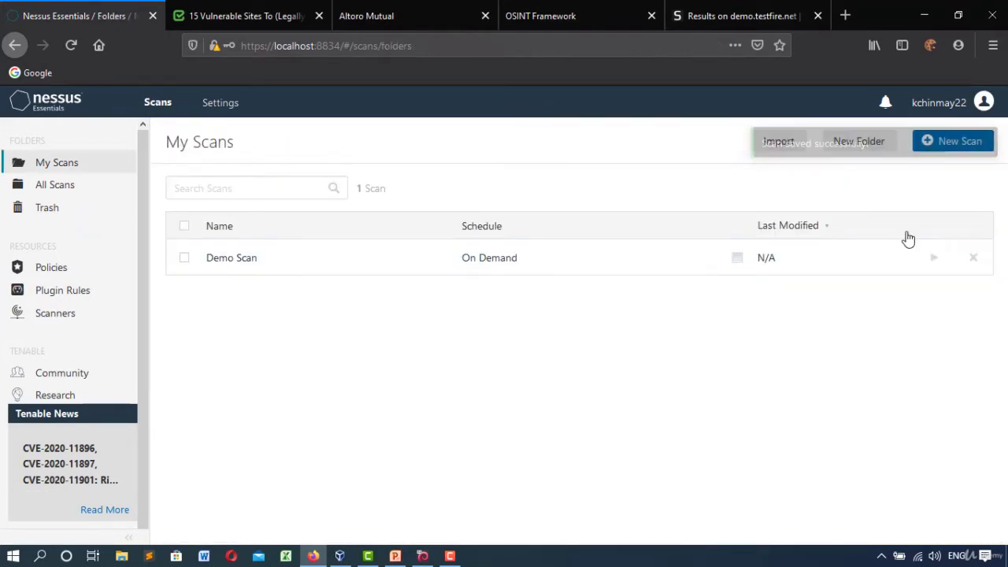
{"action": "left_click", "coordinate": [934, 260]}
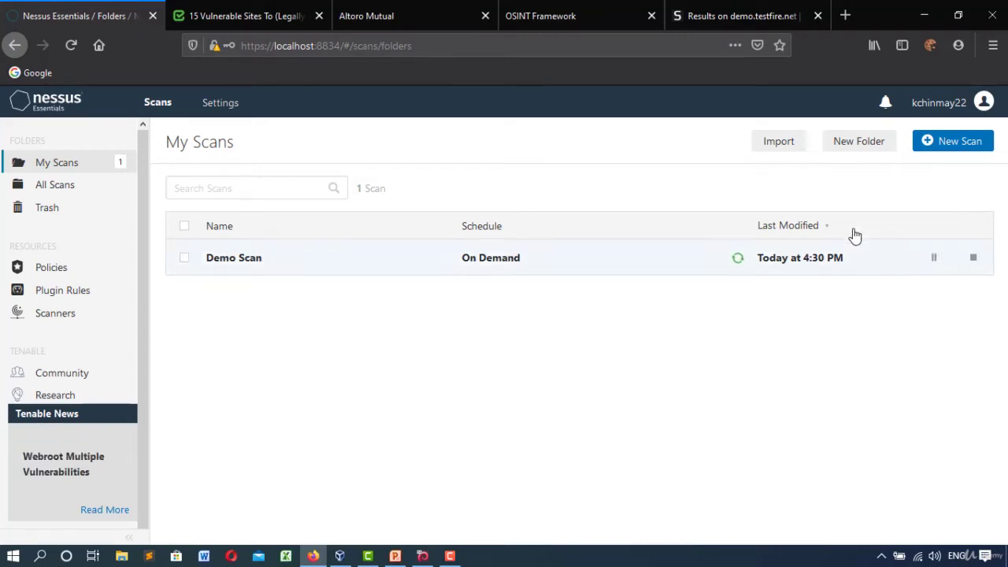
- Open the running Demo Scan and check its vulnerabilities, hosts and history
{"action": "left_click", "coordinate": [691, 262]}
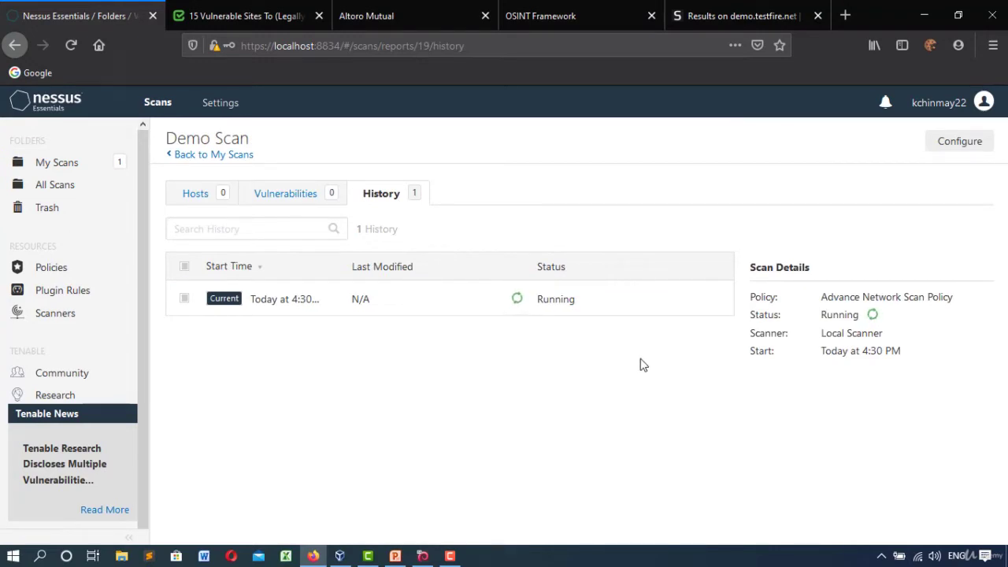
{"action": "left_click", "coordinate": [282, 195]}
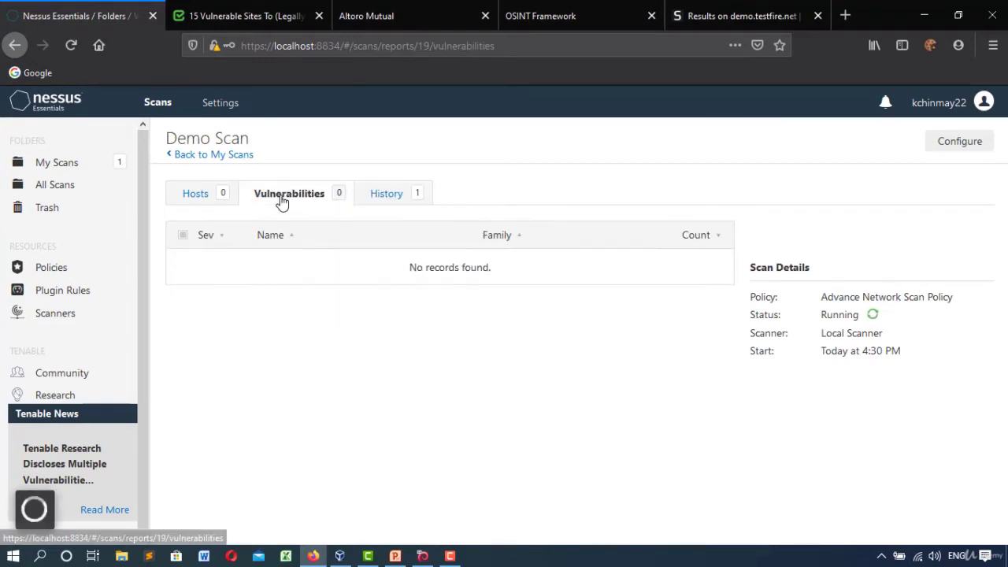
{"action": "left_click", "coordinate": [211, 193]}
{"action": "left_click", "coordinate": [371, 196]}
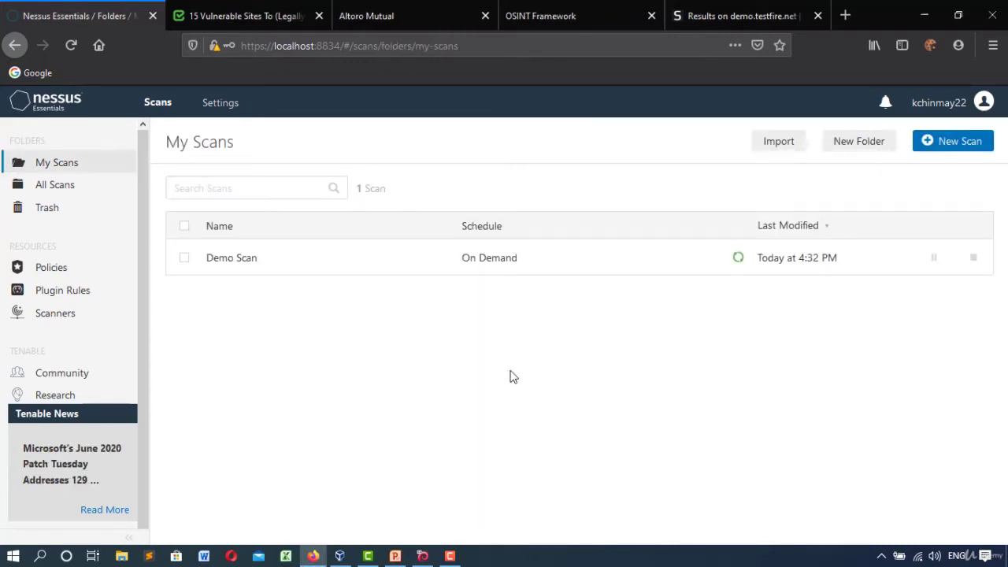
- Reopen the Demo Scan from My Scans and view the vulnerabilities of host 65.61.137.117
{"action": "left_click", "coordinate": [451, 263]}
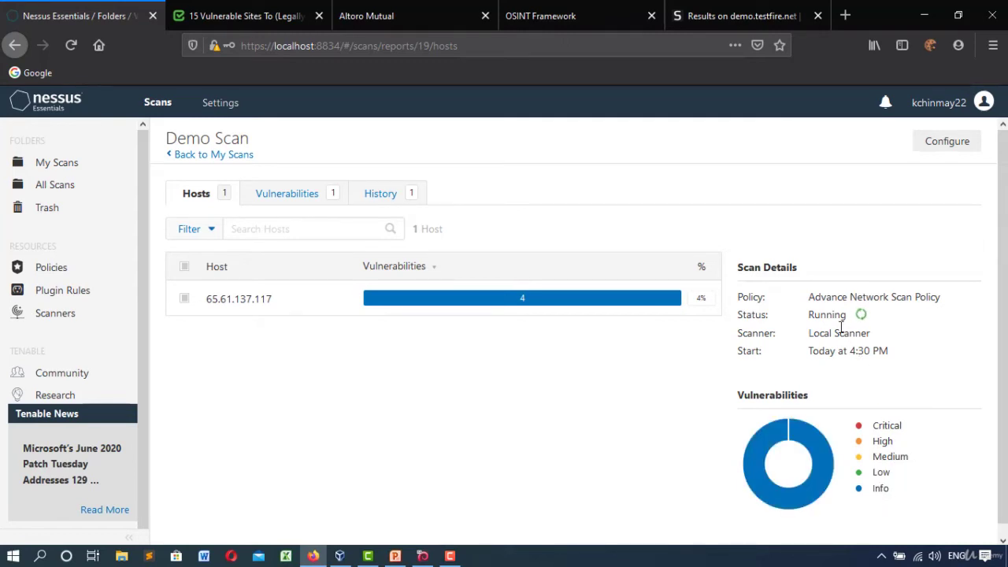
{"action": "left_click", "coordinate": [299, 304]}
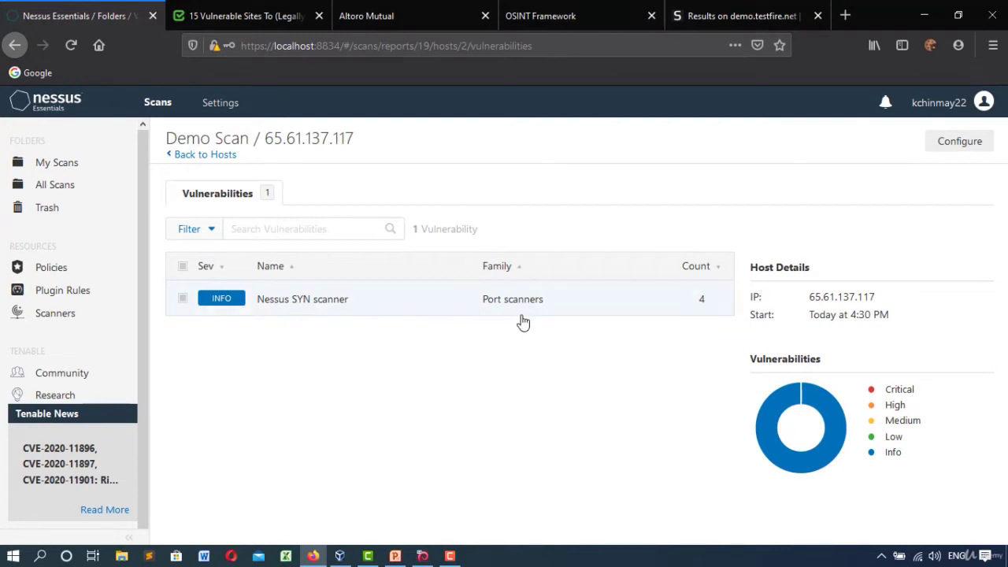
- Open the Nessus SYN scanner finding and examine its description, solution and port output for host 65.61.137.117
{"action": "left_click", "coordinate": [619, 308]}
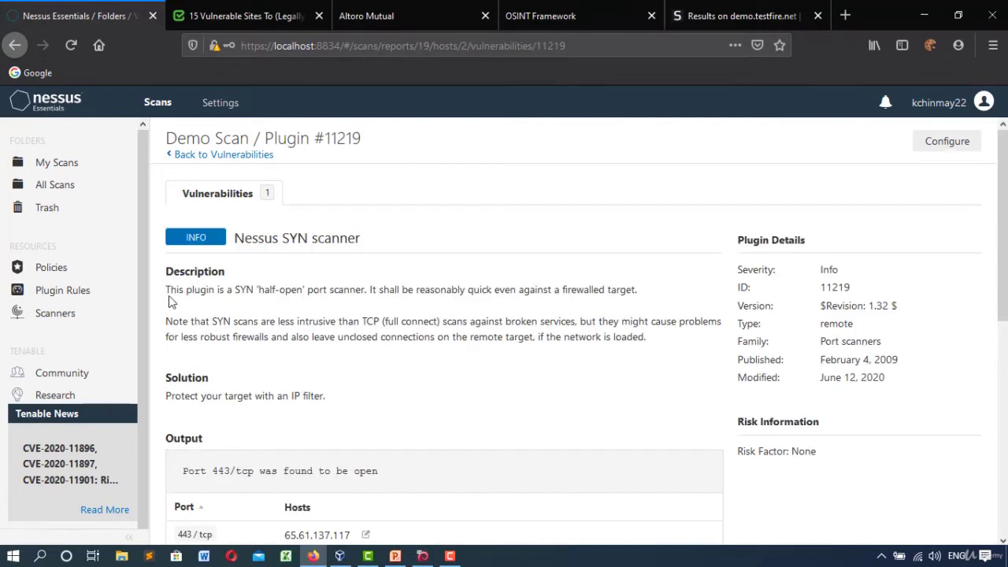
{"action": "left_click_drag", "start_coordinate": [259, 293], "coordinate": [636, 291]}
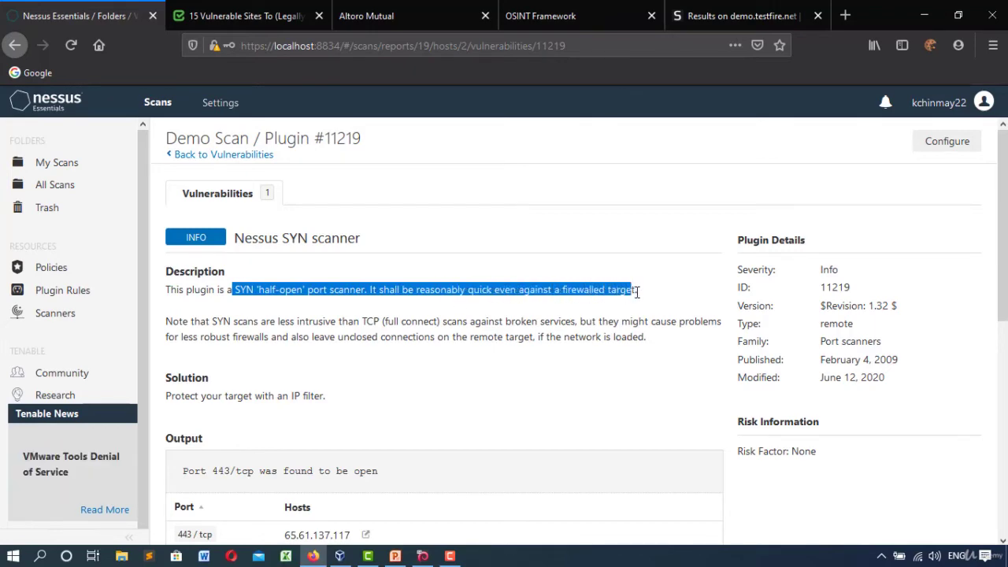
{"action": "scroll", "coordinate": [252, 281], "scroll_direction": "down", "scroll_amount": 3}
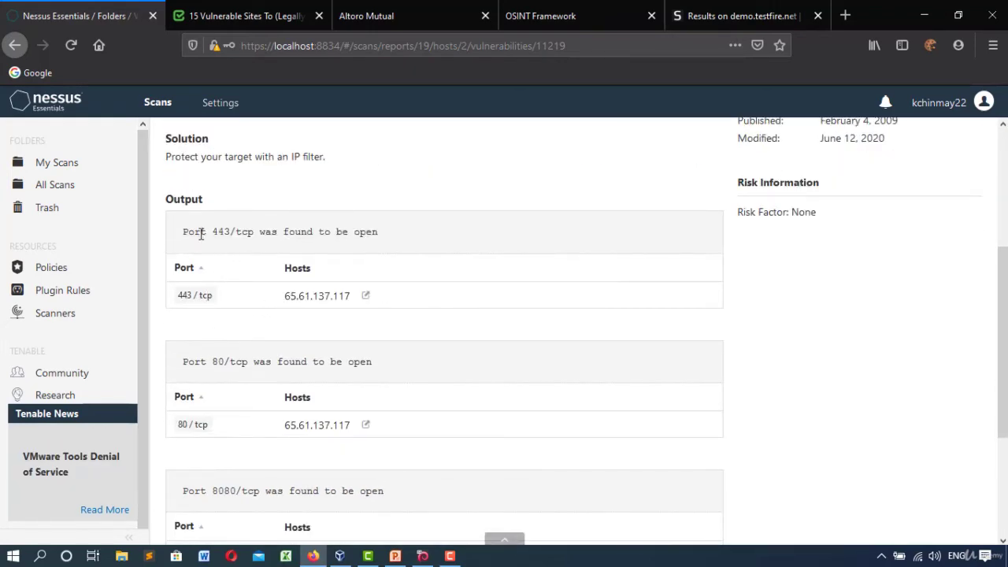
{"action": "left_click_drag", "start_coordinate": [184, 232], "coordinate": [375, 236]}
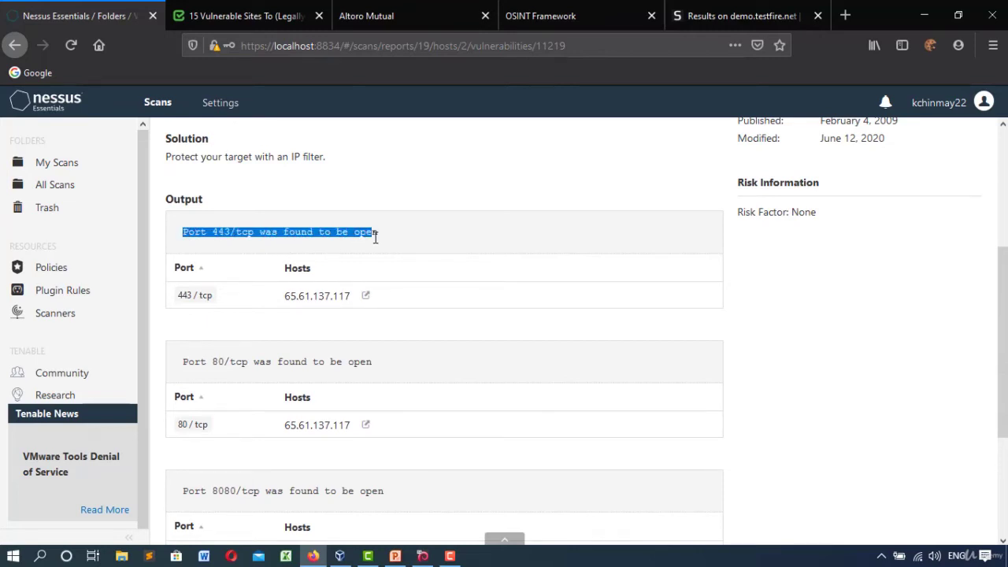
{"action": "left_click_drag", "start_coordinate": [183, 362], "coordinate": [374, 375]}
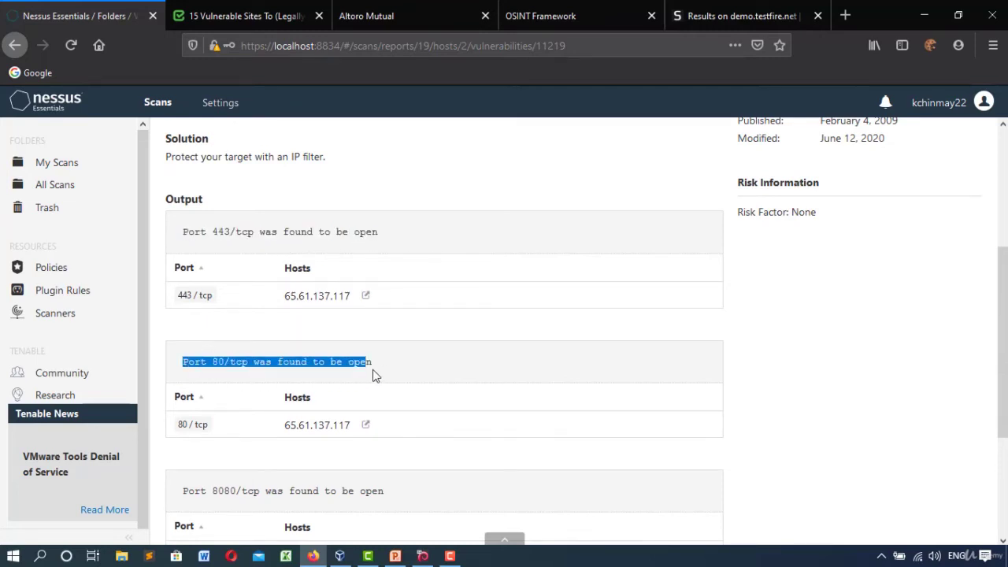
{"action": "scroll", "coordinate": [216, 326], "scroll_direction": "down", "scroll_amount": 3}
{"action": "scroll", "coordinate": [216, 328], "scroll_direction": "up", "scroll_amount": 6}
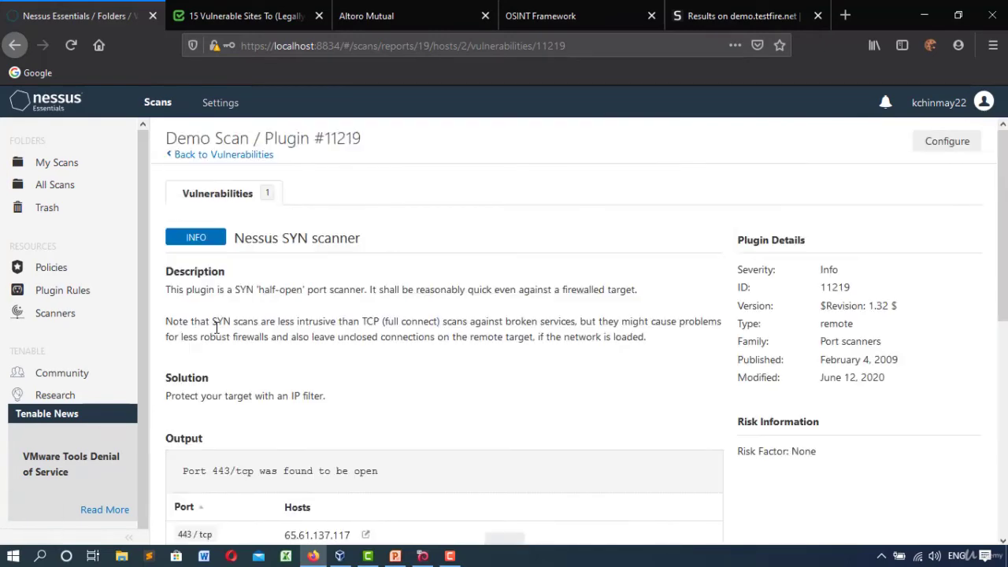
{"action": "scroll", "coordinate": [359, 397], "scroll_direction": "down", "scroll_amount": 6}
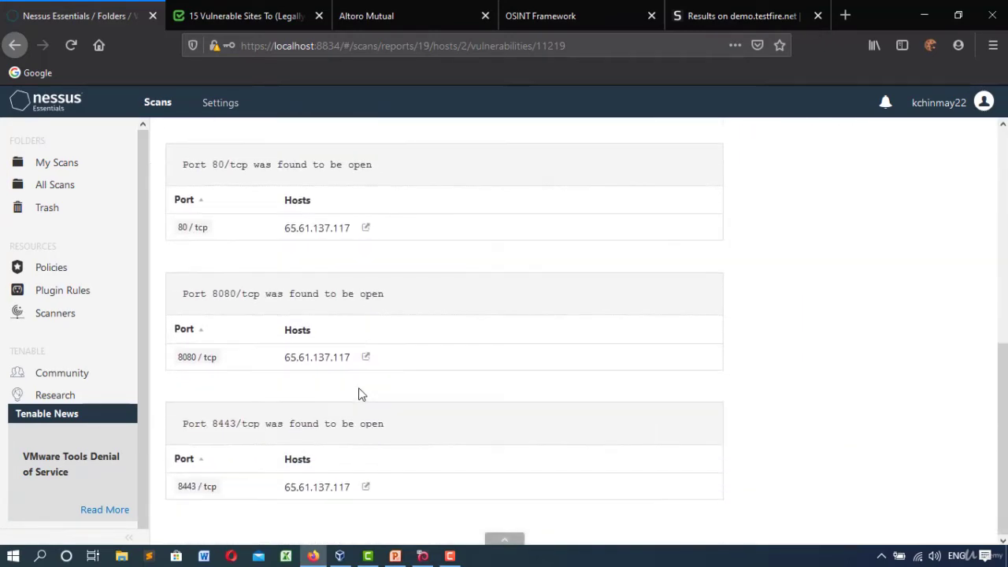
{"action": "scroll", "coordinate": [359, 390], "scroll_direction": "up", "scroll_amount": 7}
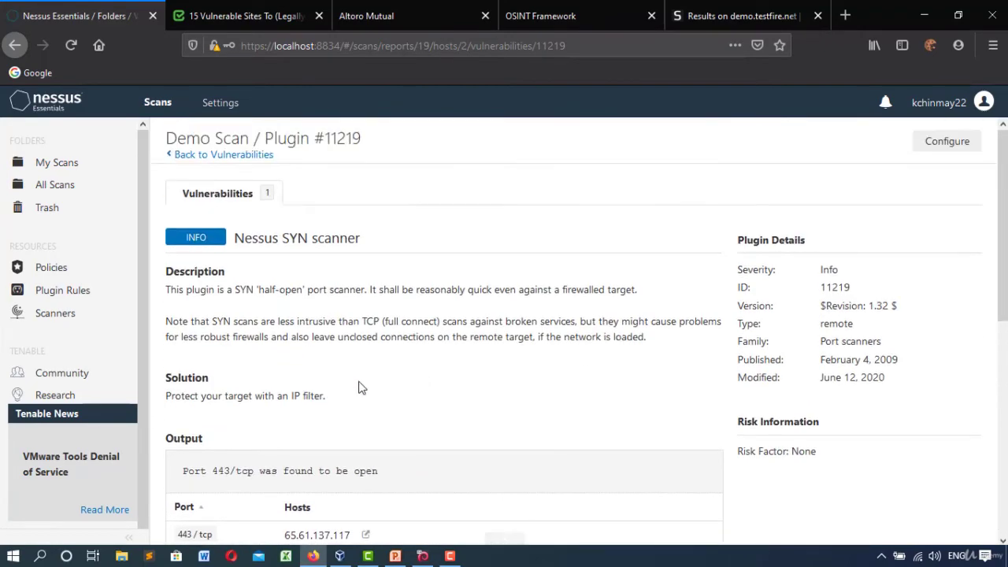
- Return to My Scans, then reopen the Demo Scan and view its full vulnerability list
{"action": "left_click", "coordinate": [236, 156]}
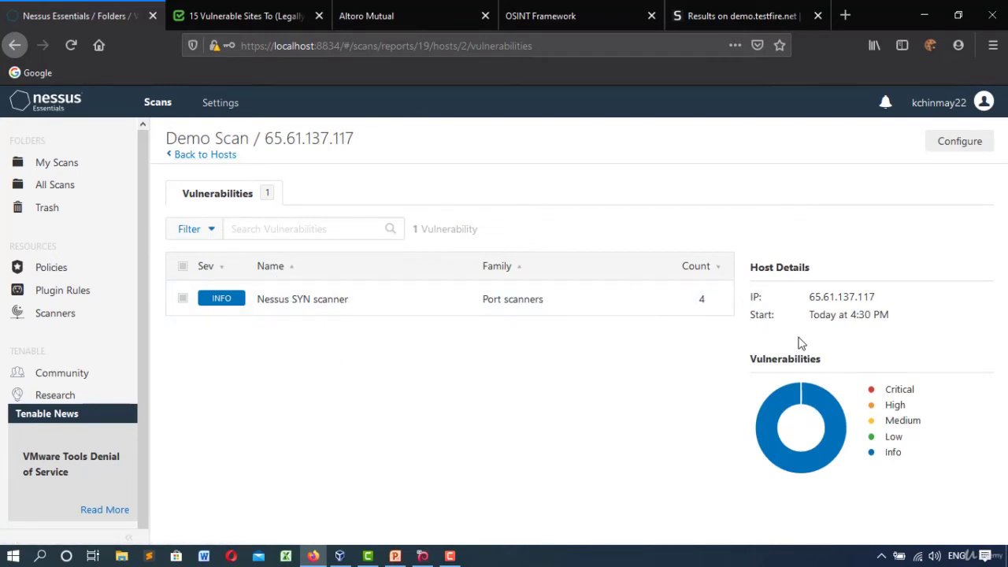
{"action": "left_click", "coordinate": [201, 155]}
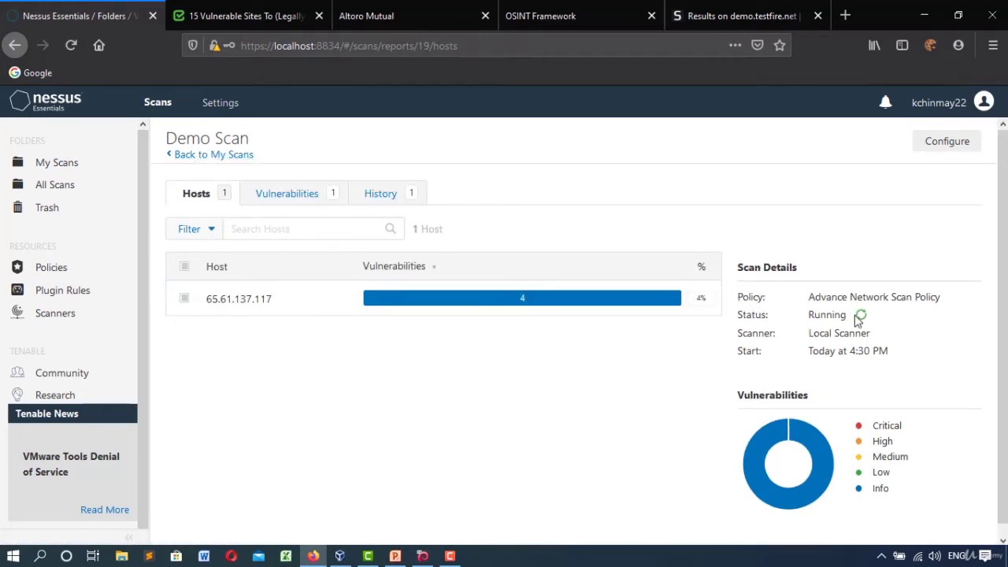
{"action": "left_click", "coordinate": [198, 155]}
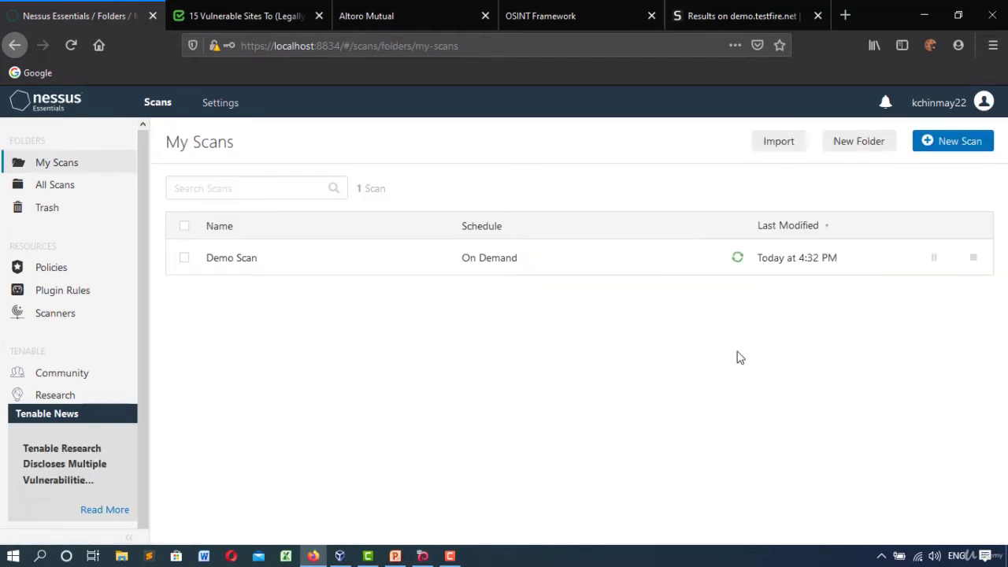
{"action": "left_click", "coordinate": [523, 251]}
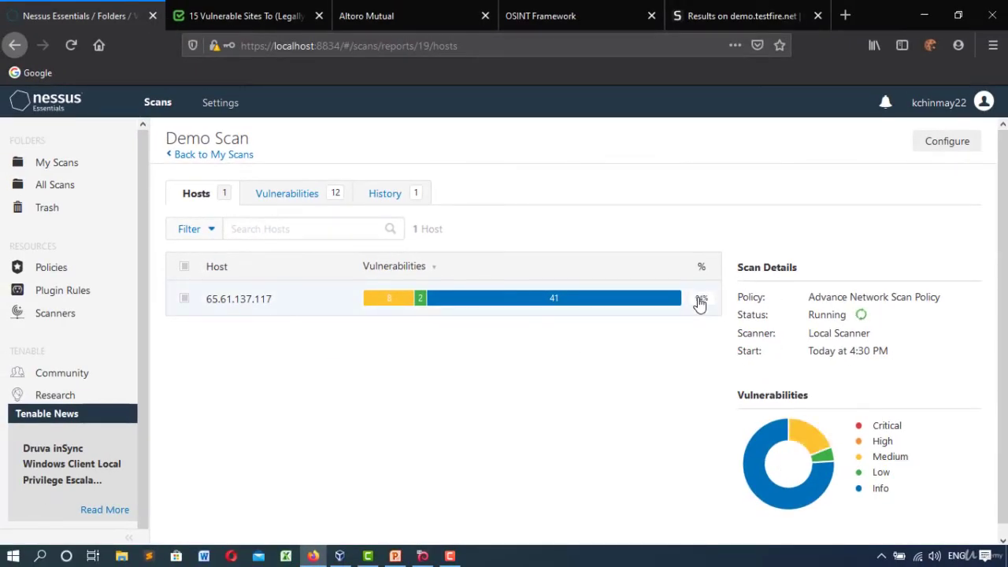
{"action": "left_click", "coordinate": [285, 195]}
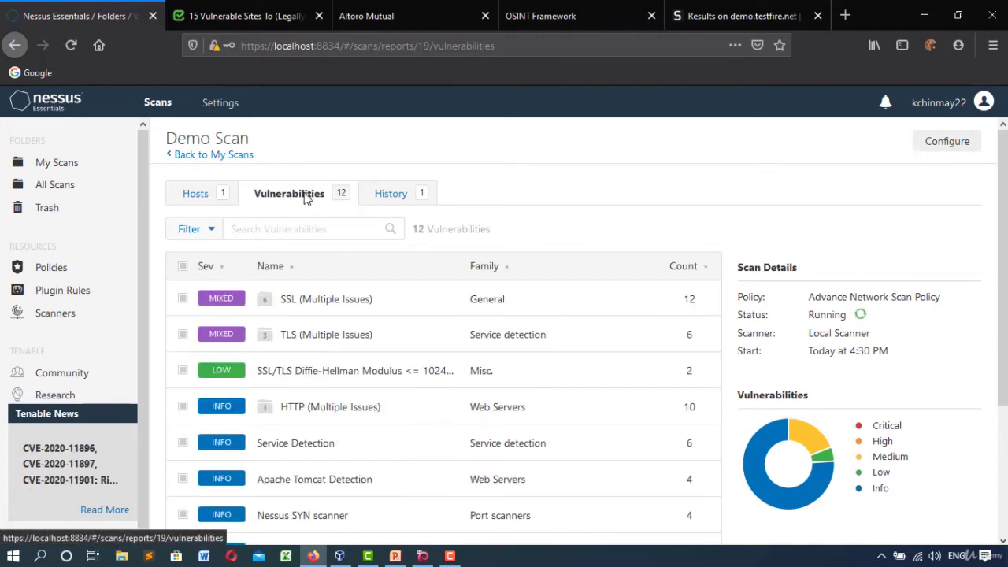
- Look inside the SSL (Multiple Issues) group, then return to the Demo Scan's vulnerability list and review all entries
{"action": "left_click", "coordinate": [311, 232]}
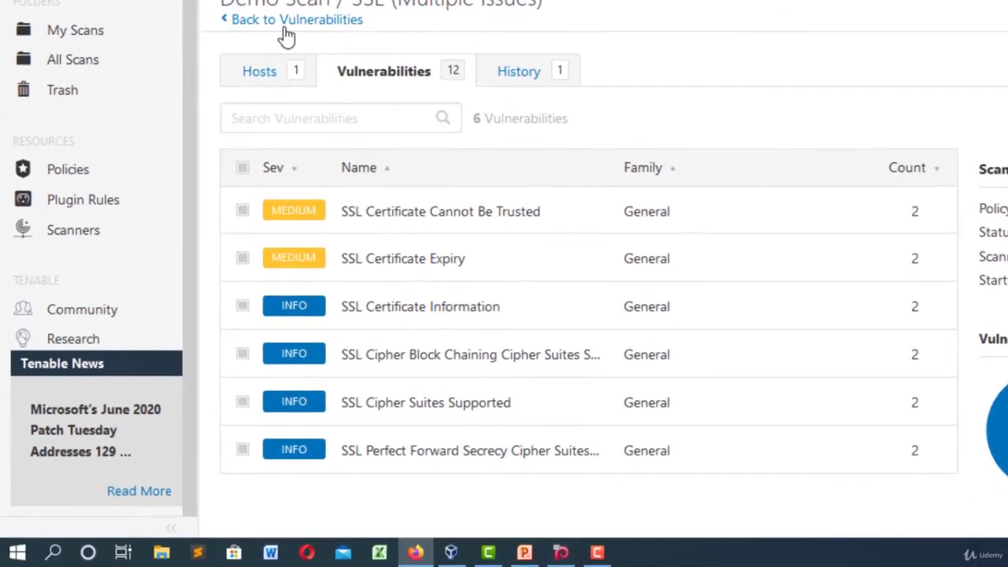
{"action": "left_click", "coordinate": [225, 151]}
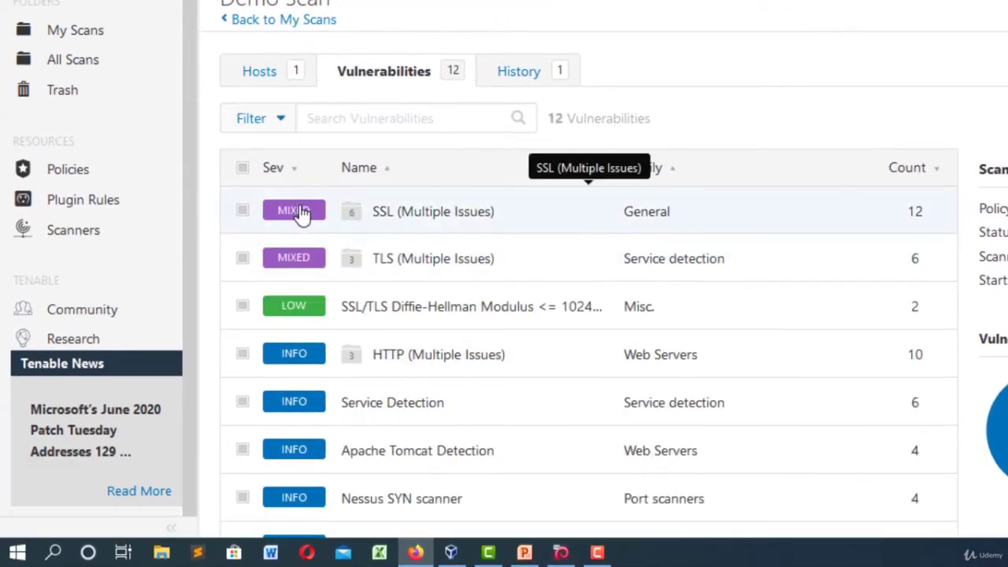
{"action": "scroll", "coordinate": [299, 213], "scroll_direction": "down", "scroll_amount": 2}
{"action": "scroll", "coordinate": [303, 229], "scroll_direction": "down", "scroll_amount": 3}
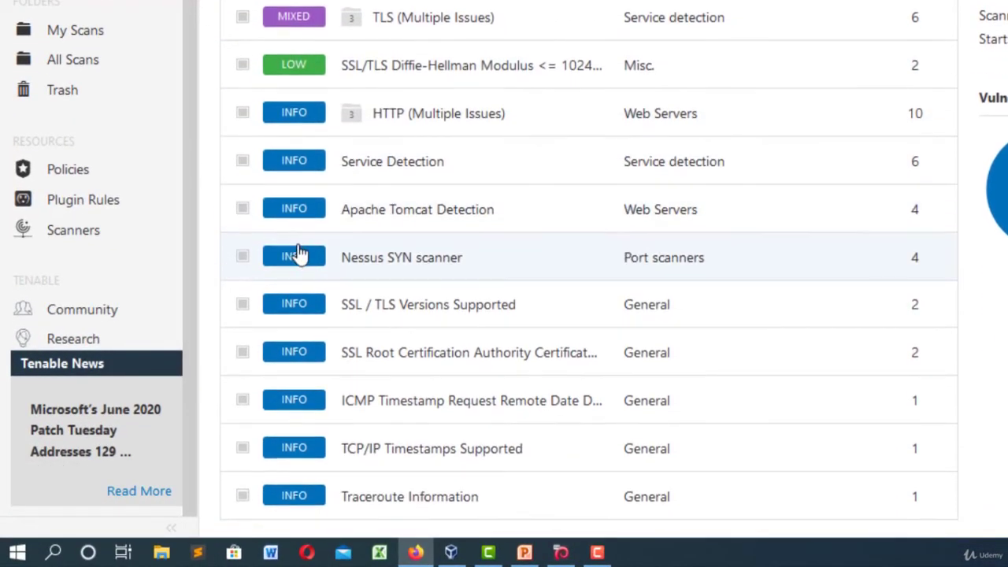
{"action": "scroll", "coordinate": [394, 355], "scroll_direction": "up", "scroll_amount": 5}
- Open the SSL Certificate Cannot Be Trusted finding and compare it with the browser's site information for demo.testfire.net
{"action": "left_click", "coordinate": [443, 227]}
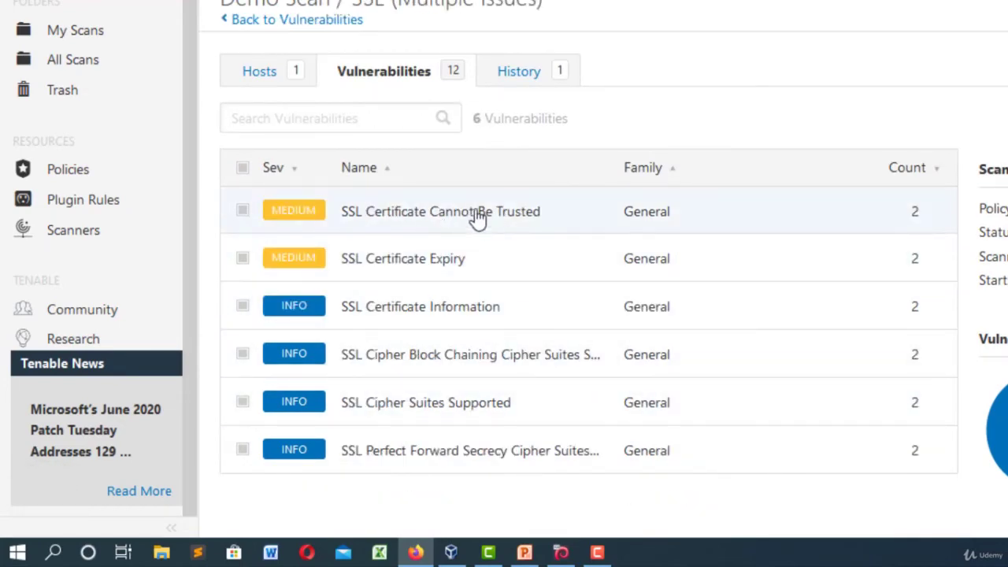
{"action": "left_click", "coordinate": [418, 219]}
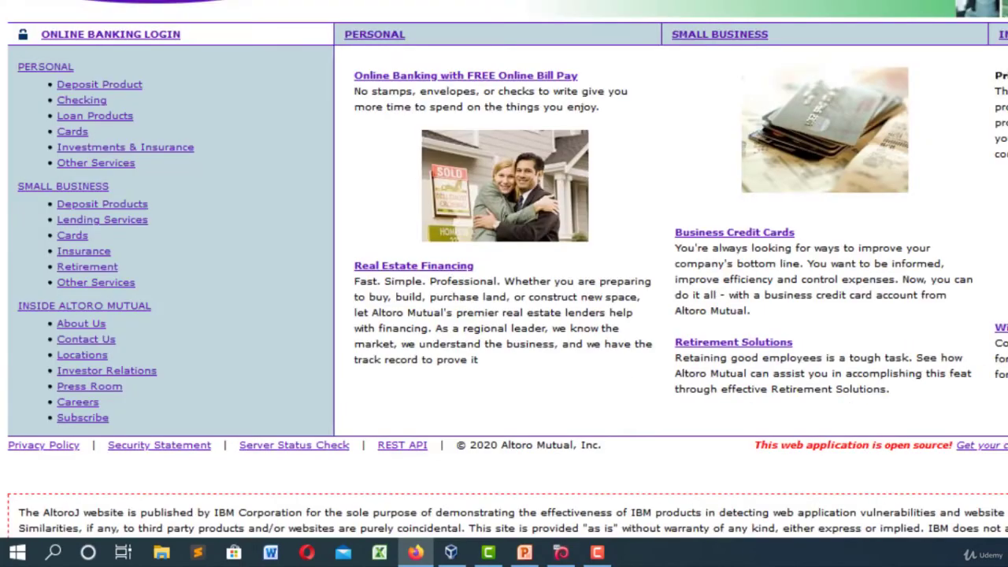
{"action": "left_click", "coordinate": [283, 0]}
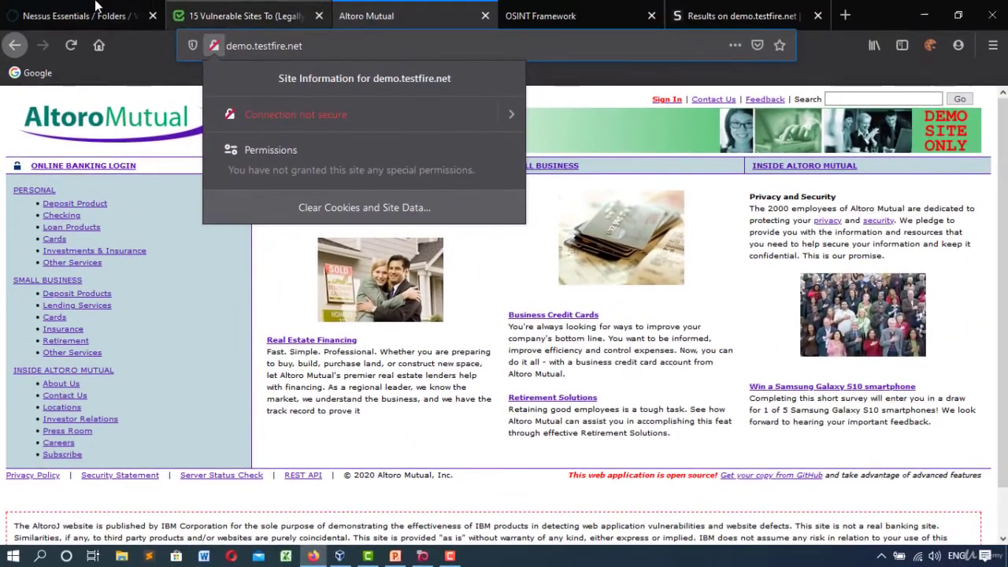
{"action": "left_click", "coordinate": [95, 3]}
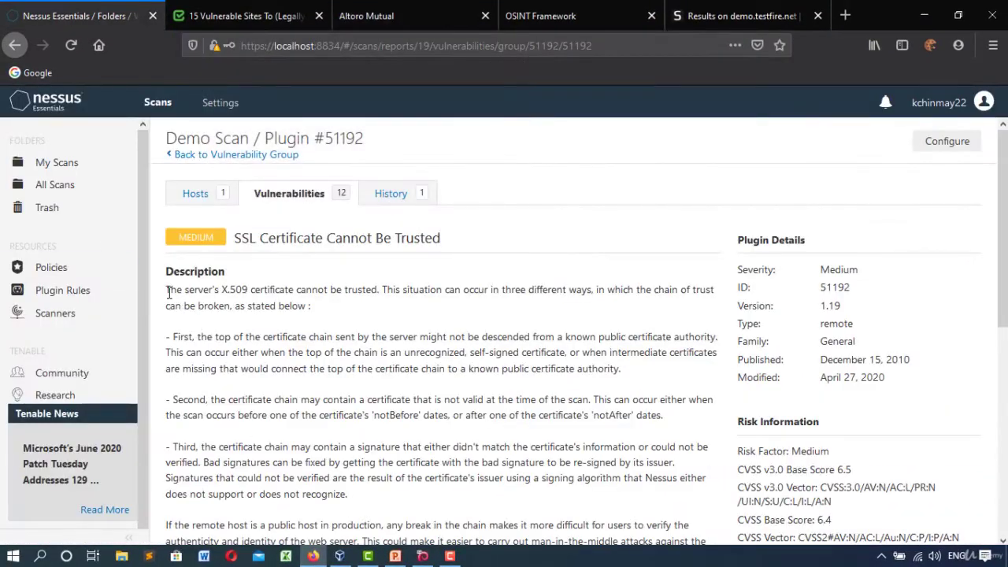
- Read the description of the SSL Certificate Cannot Be Trusted finding
{"action": "left_click_drag", "start_coordinate": [168, 292], "coordinate": [310, 384]}
{"action": "left_click", "coordinate": [182, 240]}
{"action": "scroll", "coordinate": [182, 240], "scroll_direction": "down", "scroll_amount": 2}
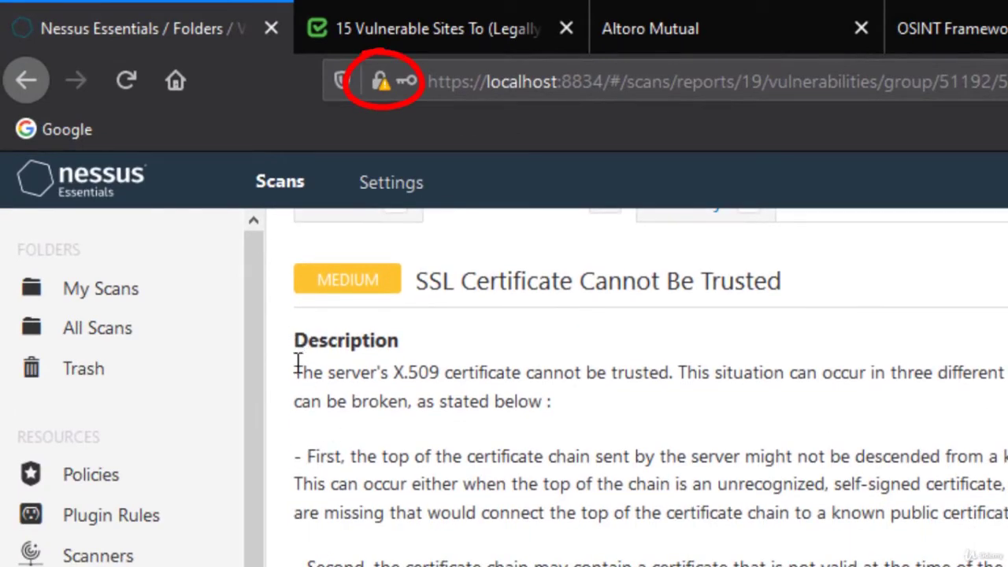
{"action": "left_click_drag", "start_coordinate": [295, 365], "coordinate": [307, 564]}
{"action": "left_click", "coordinate": [307, 564]}
{"action": "scroll", "coordinate": [650, 388], "scroll_direction": "down", "scroll_amount": 3}
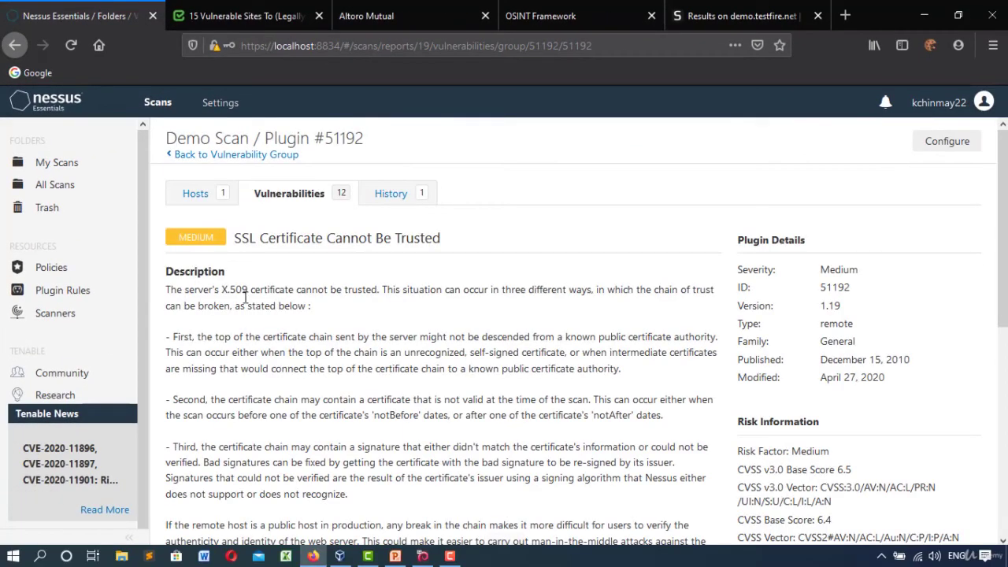
- Reopen SSL Certificate Cannot Be Trusted from the scan's vulnerability list and review its solution, references and output
{"action": "left_click", "coordinate": [196, 193]}
{"action": "left_click", "coordinate": [260, 196]}
{"action": "scroll", "coordinate": [252, 346], "scroll_direction": "down", "scroll_amount": 2}
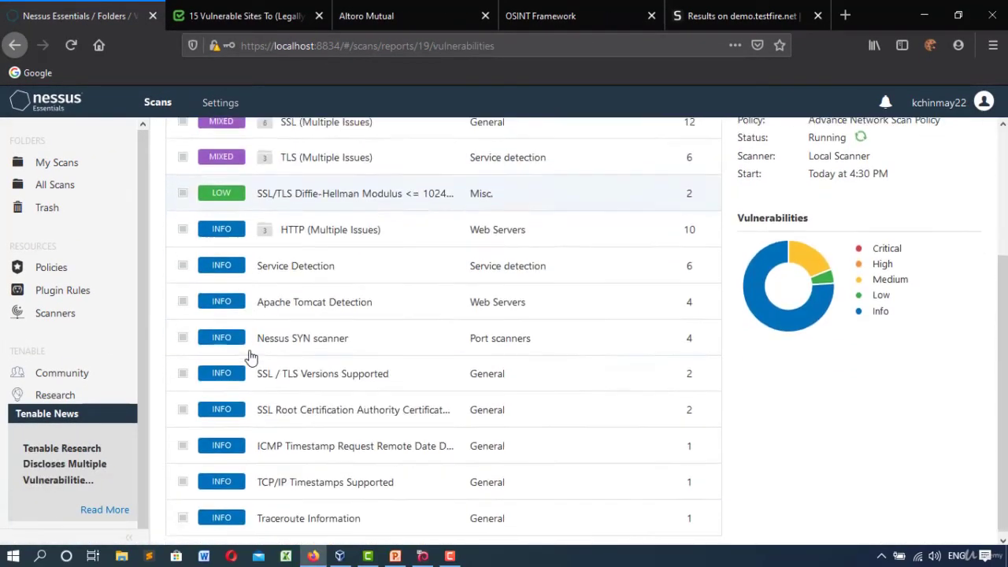
{"action": "scroll", "coordinate": [260, 315], "scroll_direction": "up", "scroll_amount": 2}
{"action": "left_click", "coordinate": [270, 299]}
{"action": "left_click", "coordinate": [240, 311]}
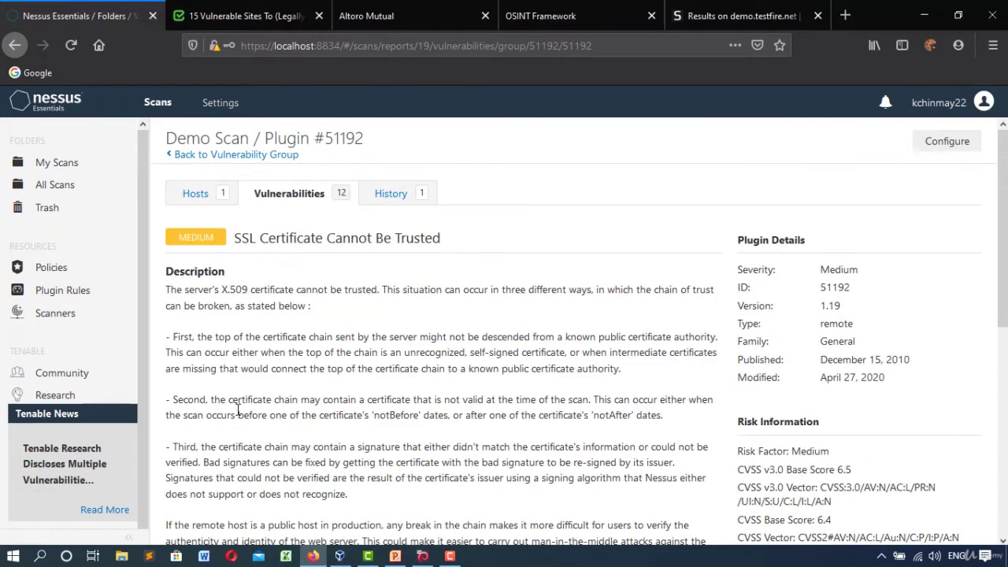
{"action": "scroll", "coordinate": [189, 307], "scroll_direction": "down", "scroll_amount": 5}
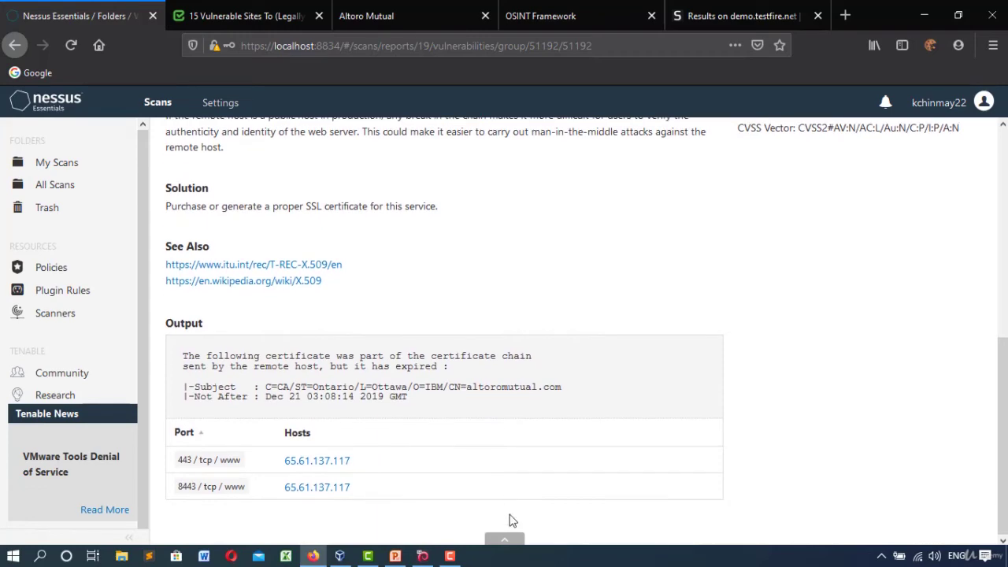
{"action": "left_click", "coordinate": [505, 520]}
- Open TLS Version 1.0 Protocol Detection in the TLS (Multiple Issues) group and read its description
{"action": "left_click", "coordinate": [218, 193]}
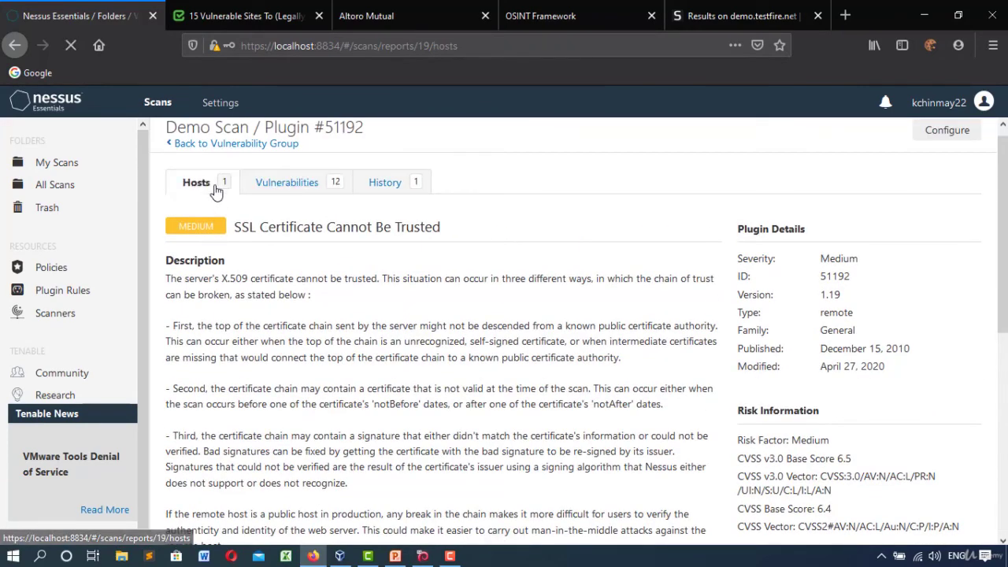
{"action": "left_click", "coordinate": [281, 194]}
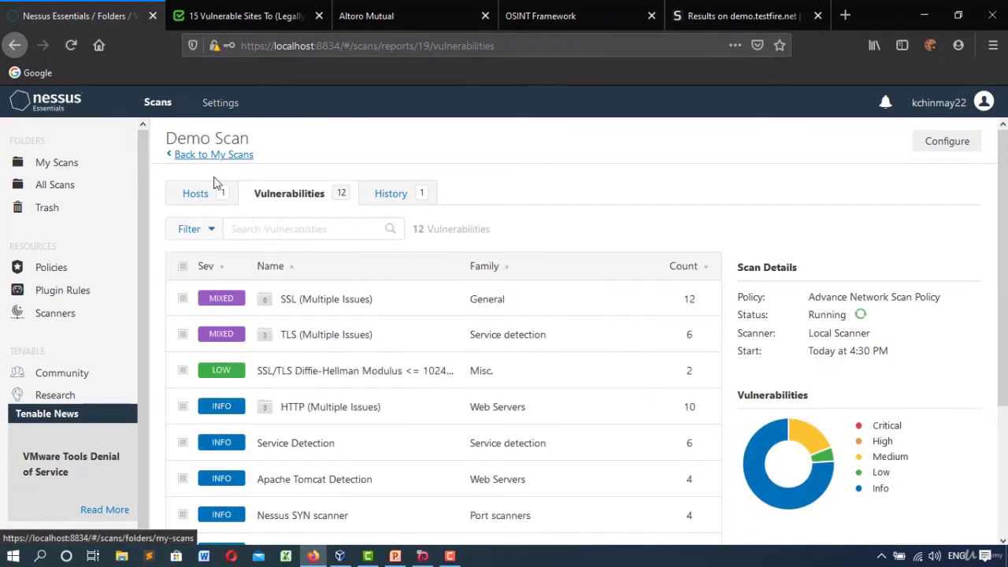
{"action": "left_click", "coordinate": [315, 343]}
{"action": "left_click", "coordinate": [313, 305]}
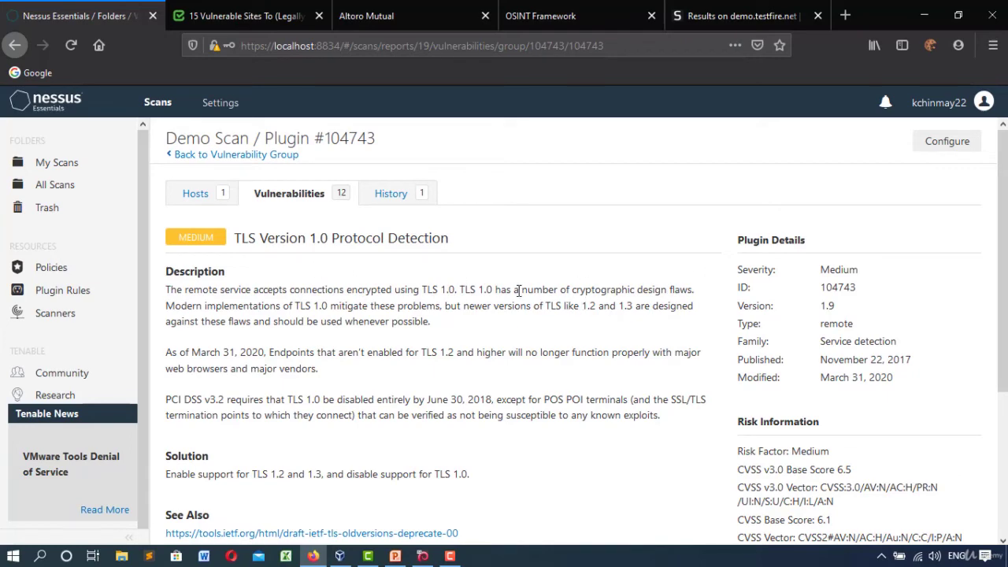
{"action": "left_click_drag", "start_coordinate": [498, 292], "coordinate": [167, 289]}
{"action": "left_click", "coordinate": [476, 346]}
- Examine the recommended solution for the TLS Version 1.0 Protocol Detection finding
{"action": "scroll", "coordinate": [473, 348], "scroll_direction": "down", "scroll_amount": 2}
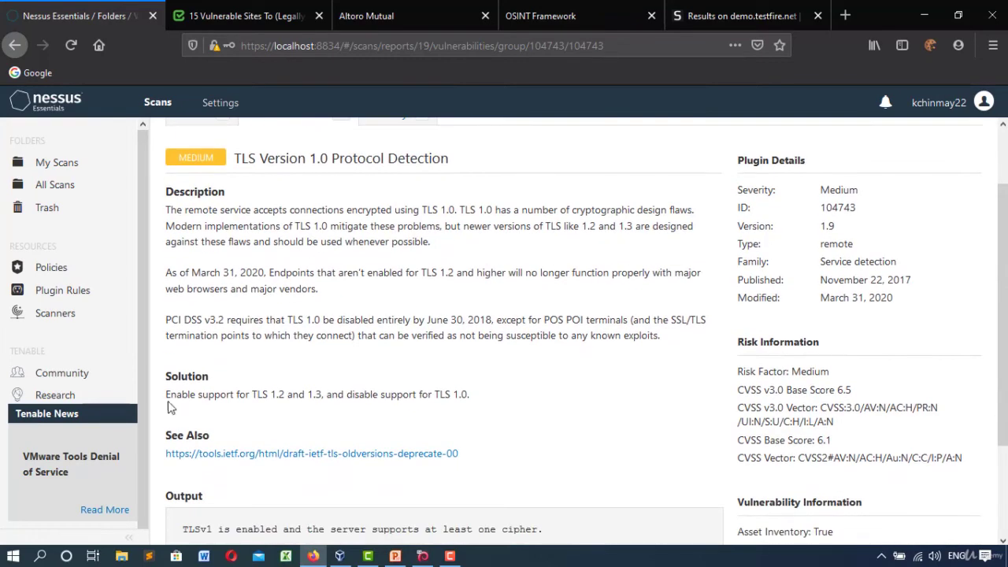
{"action": "left_click_drag", "start_coordinate": [203, 498], "coordinate": [209, 397]}
{"action": "left_click", "coordinate": [350, 396]}
{"action": "left_click_drag", "start_coordinate": [363, 397], "coordinate": [474, 400]}
{"action": "scroll", "coordinate": [474, 400], "scroll_direction": "up", "scroll_amount": 2}
{"action": "left_click", "coordinate": [381, 415]}
{"action": "scroll", "coordinate": [260, 433], "scroll_direction": "down", "scroll_amount": 2}
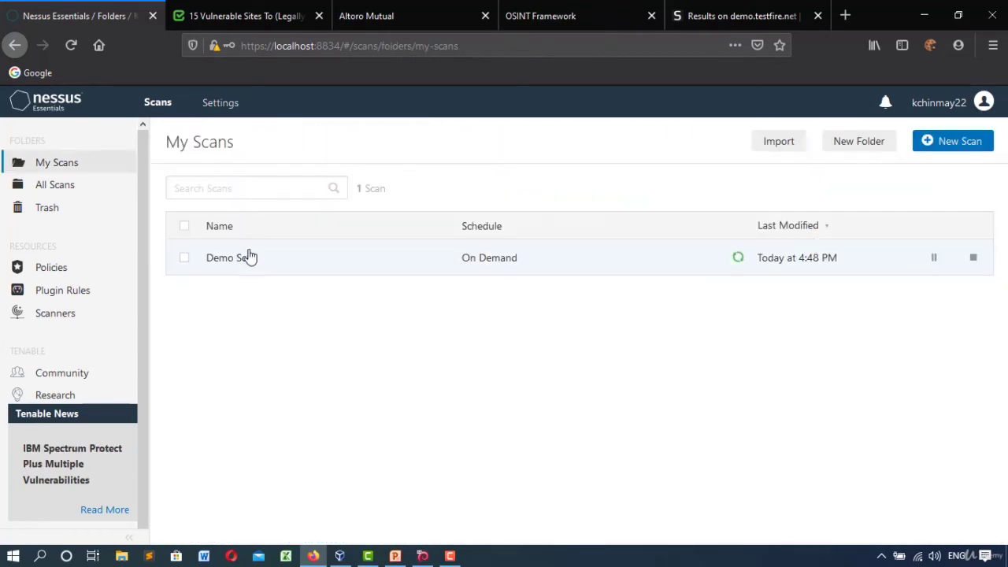
- Reopen the Demo Scan from My Scans and read the description of the low-severity SSL/TLS Diffie-Hellman Modulus (Logjam) finding
{"action": "left_click", "coordinate": [247, 255]}
{"action": "left_click", "coordinate": [265, 196]}
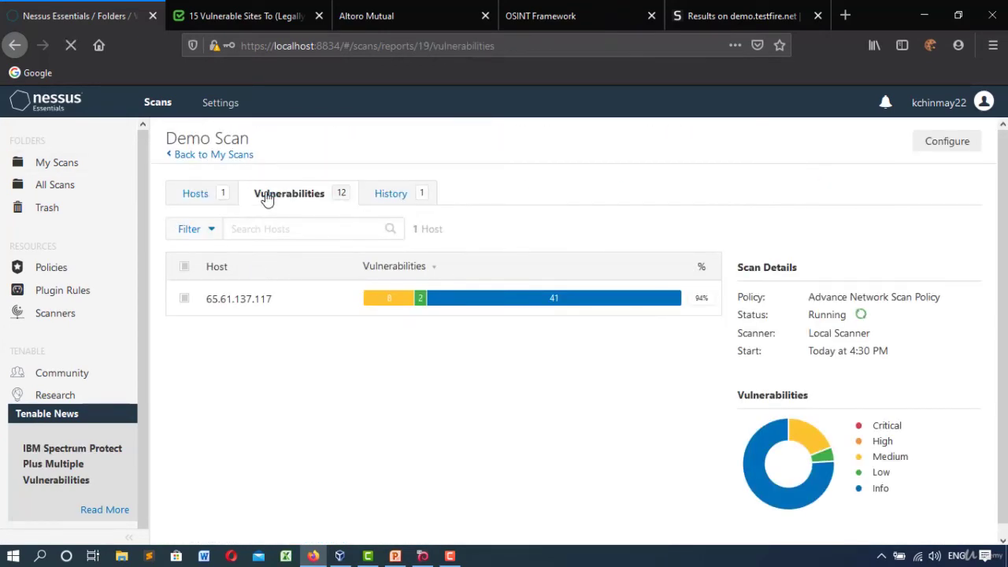
{"action": "left_click", "coordinate": [281, 384]}
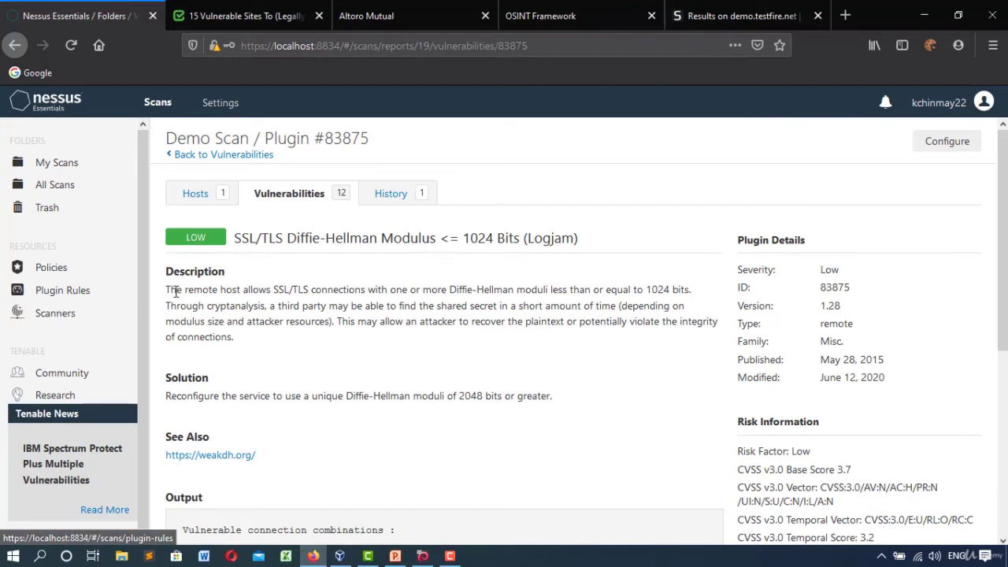
{"action": "left_click_drag", "start_coordinate": [167, 289], "coordinate": [453, 289]}
{"action": "left_click", "coordinate": [654, 277]}
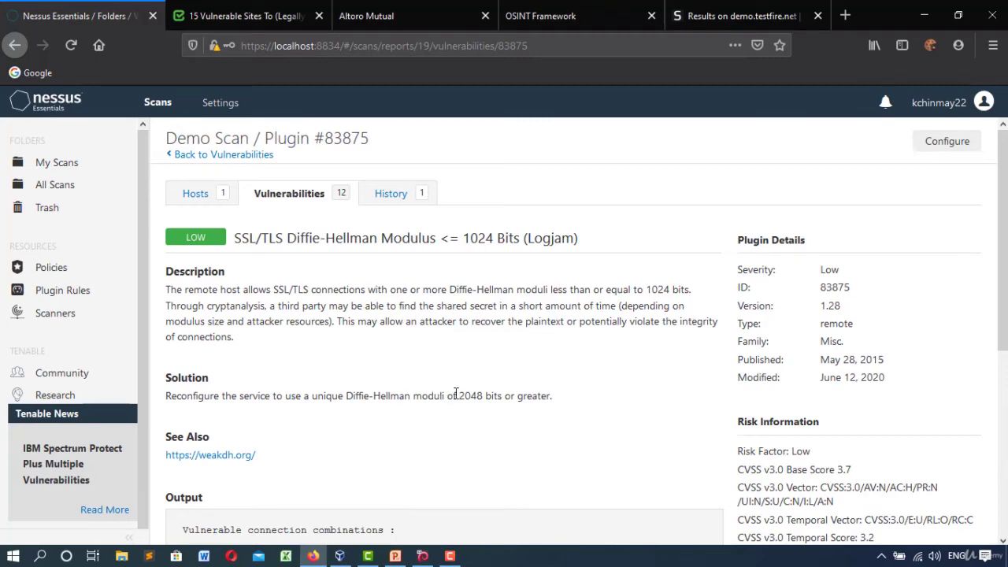
- Examine the Logjam finding's solution, output, risk information and reference details
{"action": "left_click_drag", "start_coordinate": [457, 398], "coordinate": [166, 395]}
{"action": "scroll", "coordinate": [455, 387], "scroll_direction": "down", "scroll_amount": 3}
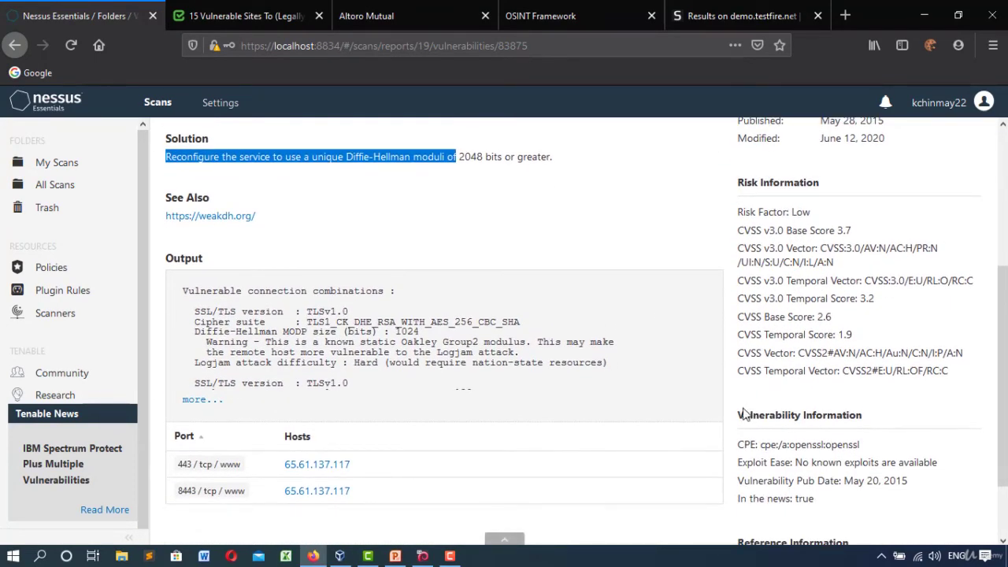
{"action": "scroll", "coordinate": [826, 463], "scroll_direction": "down", "scroll_amount": 1}
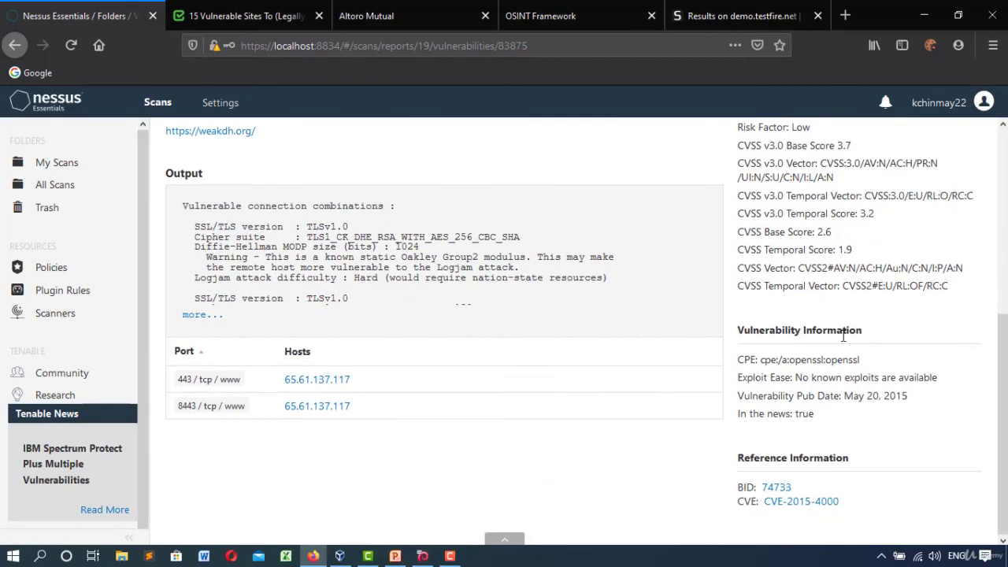
- Open the Logjam finding's CVE-2015-4000 reference on the NVD site in a separate browser tab
{"action": "left_click", "coordinate": [819, 504]}
{"action": "scroll", "coordinate": [780, 441], "scroll_direction": "down", "scroll_amount": 4}
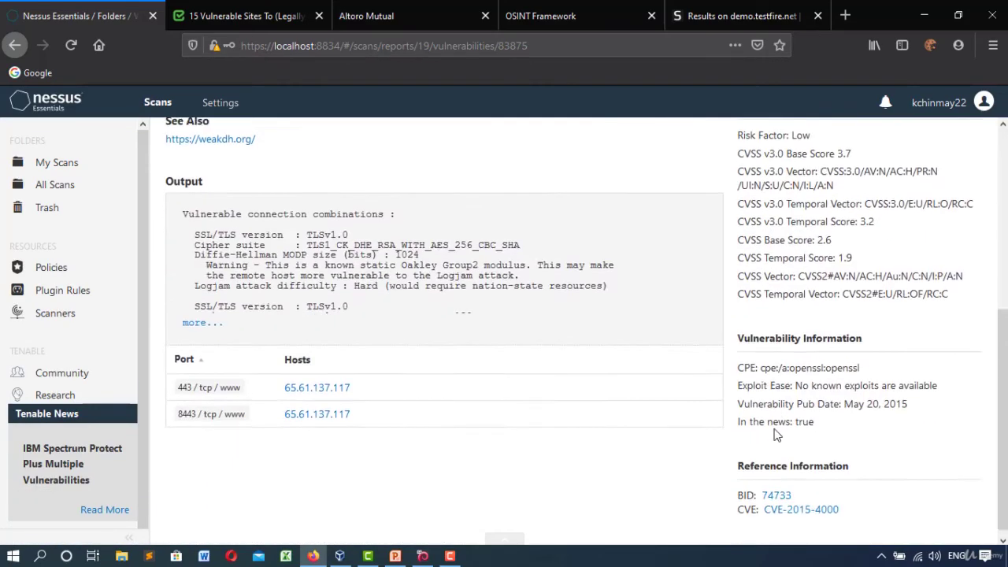
{"action": "right_click", "coordinate": [778, 500]}
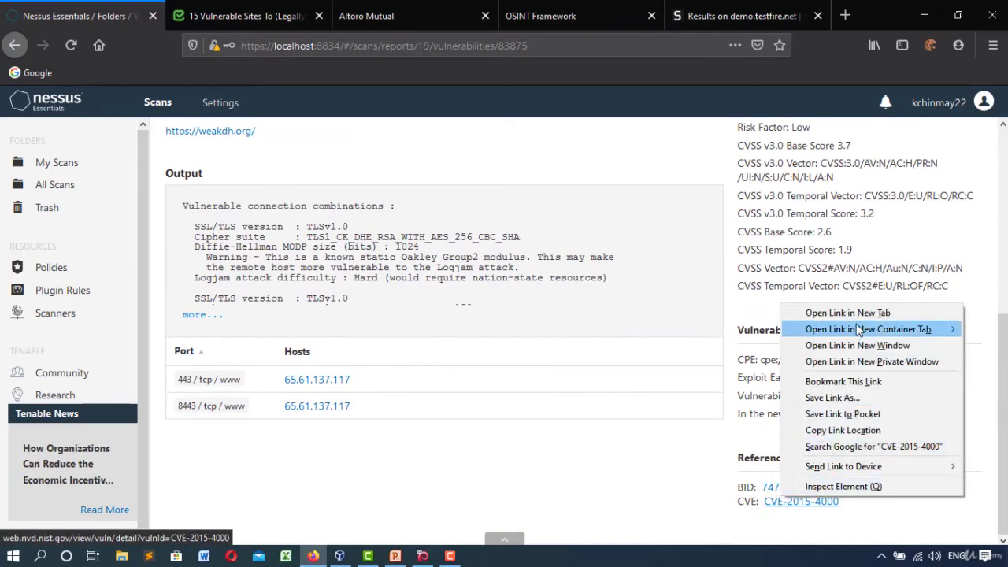
{"action": "left_click", "coordinate": [859, 315]}
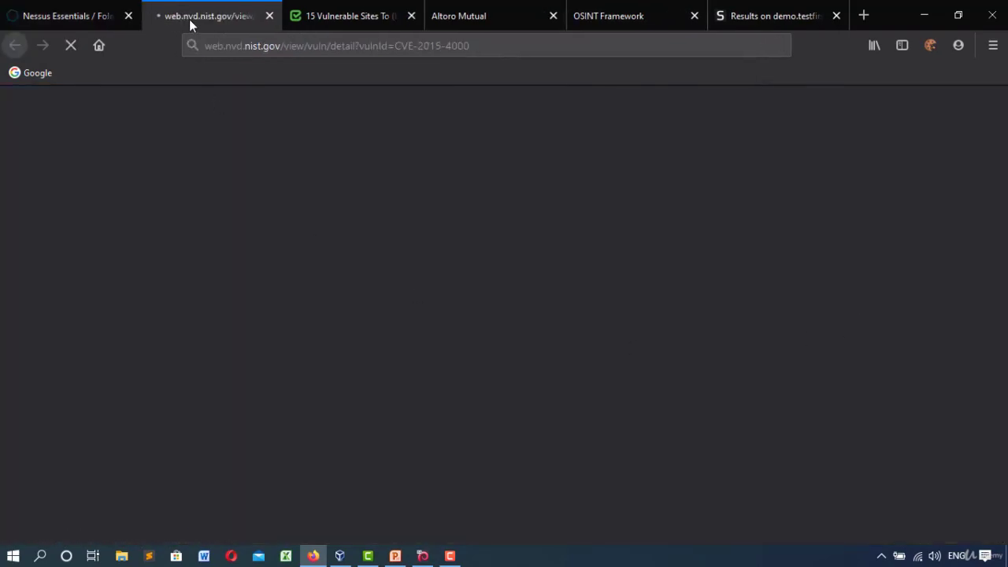
{"action": "left_click", "coordinate": [79, 9]}
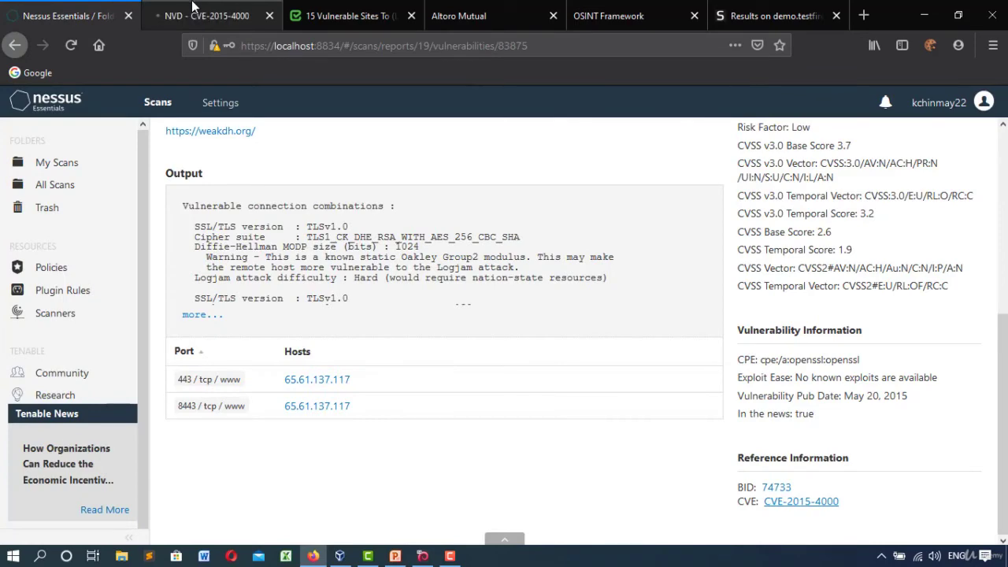
{"action": "left_click", "coordinate": [209, 8]}
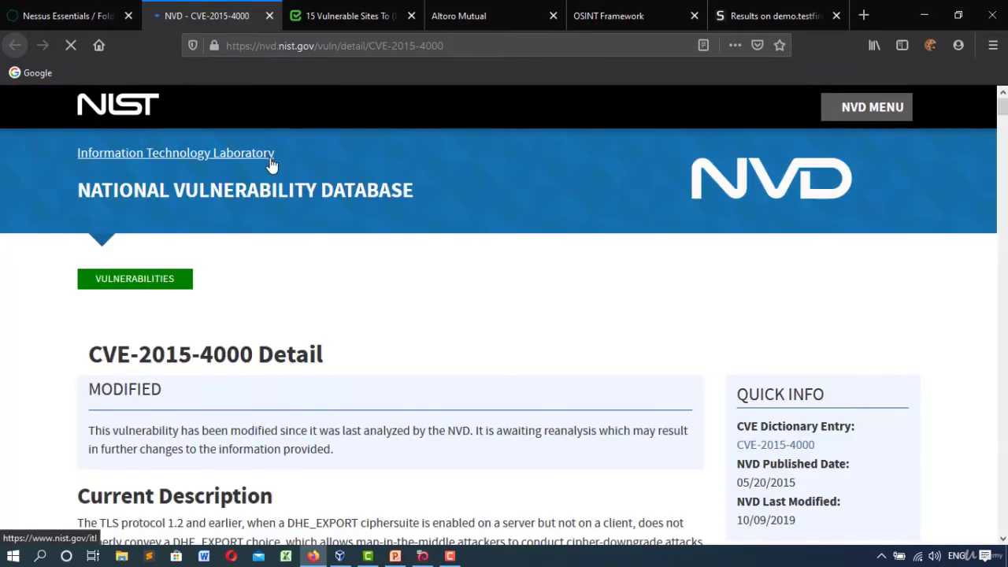
- Read the CVE-2015-4000 description and CVSS 3.x severity, and look through its advisory and solution links
{"action": "scroll", "coordinate": [270, 225], "scroll_direction": "down", "scroll_amount": 3}
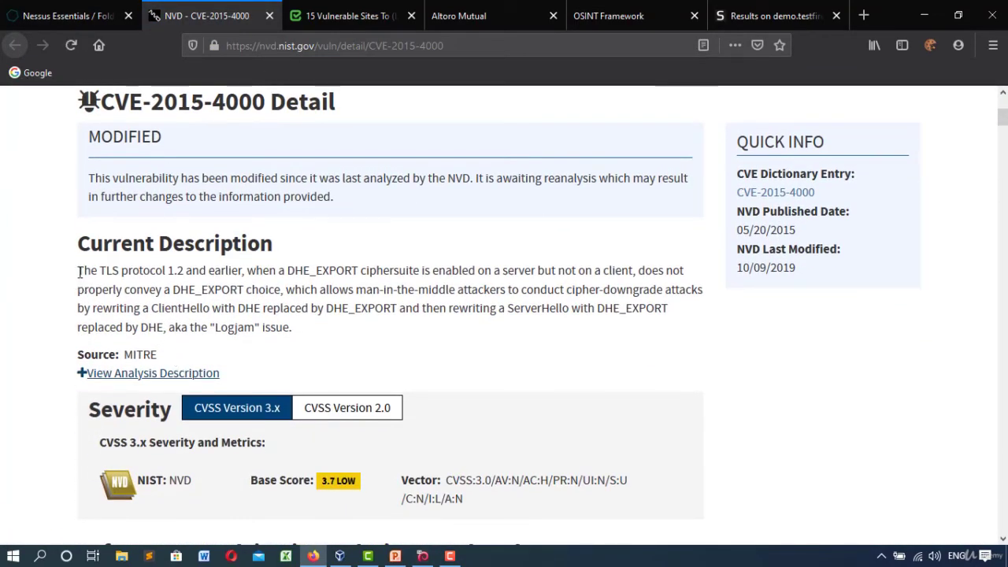
{"action": "left_click_drag", "start_coordinate": [79, 271], "coordinate": [432, 272]}
{"action": "scroll", "coordinate": [384, 307], "scroll_direction": "down", "scroll_amount": 2}
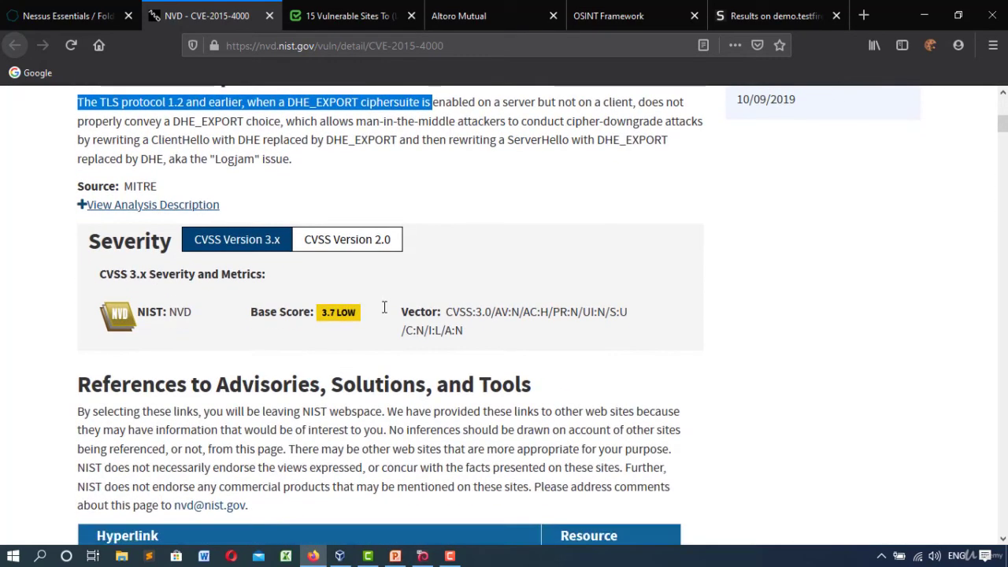
{"action": "left_click", "coordinate": [384, 307]}
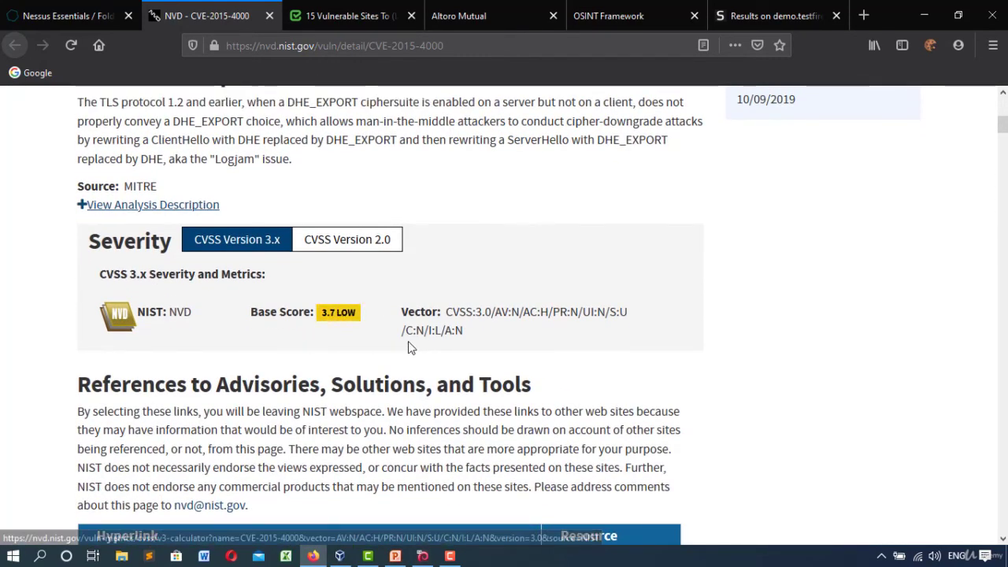
{"action": "scroll", "coordinate": [500, 326], "scroll_direction": "down", "scroll_amount": 4}
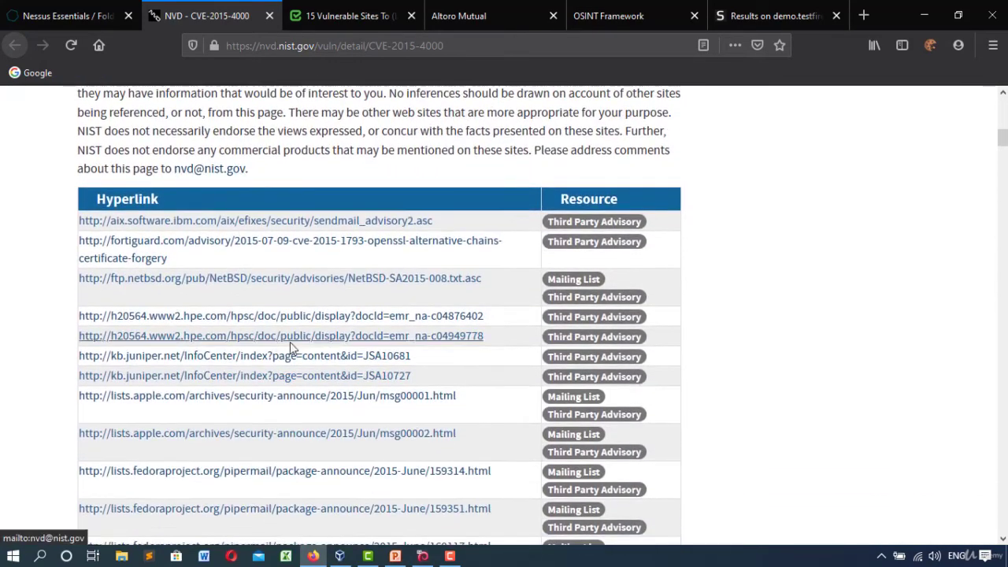
{"action": "scroll", "coordinate": [228, 339], "scroll_direction": "down", "scroll_amount": 2}
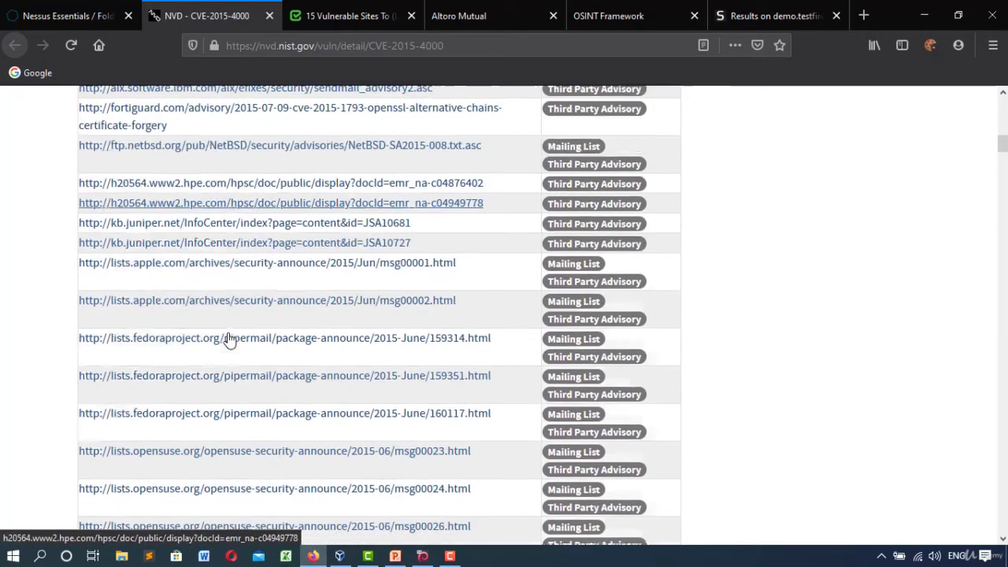
{"action": "scroll", "coordinate": [227, 339], "scroll_direction": "down", "scroll_amount": 5}
- Return to the Logjam finding in Nessus and review its risk, vulnerability and reference information
{"action": "left_click", "coordinate": [71, 16]}
{"action": "scroll", "coordinate": [637, 462], "scroll_direction": "down", "scroll_amount": 3}
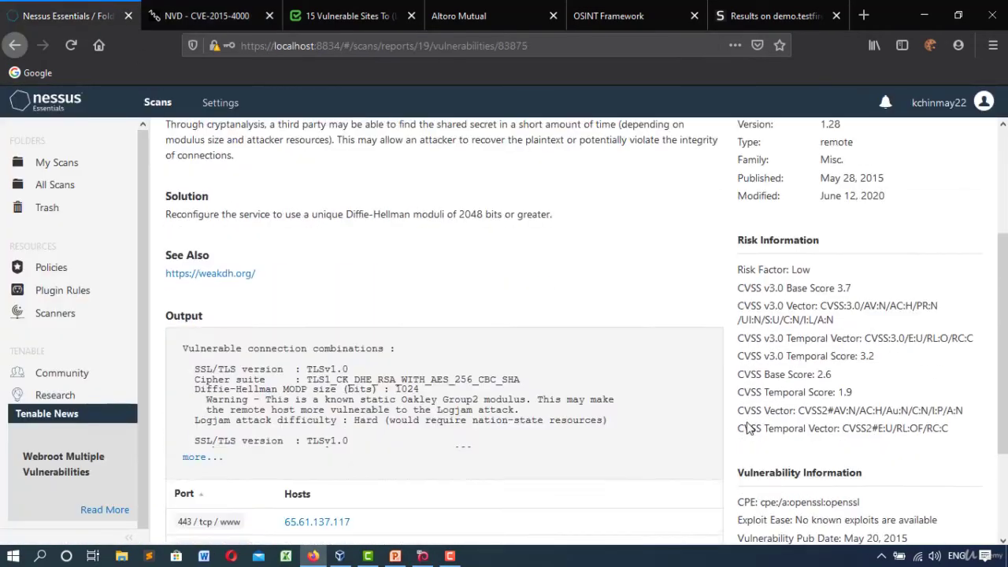
{"action": "scroll", "coordinate": [748, 428], "scroll_direction": "down", "scroll_amount": 3}
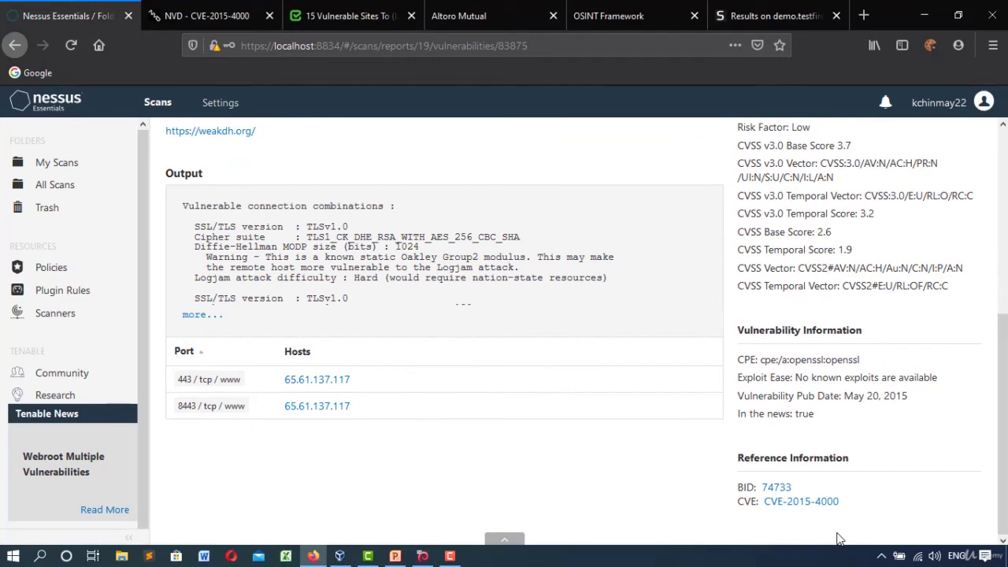
{"action": "scroll", "coordinate": [823, 471], "scroll_direction": "up", "scroll_amount": 5}
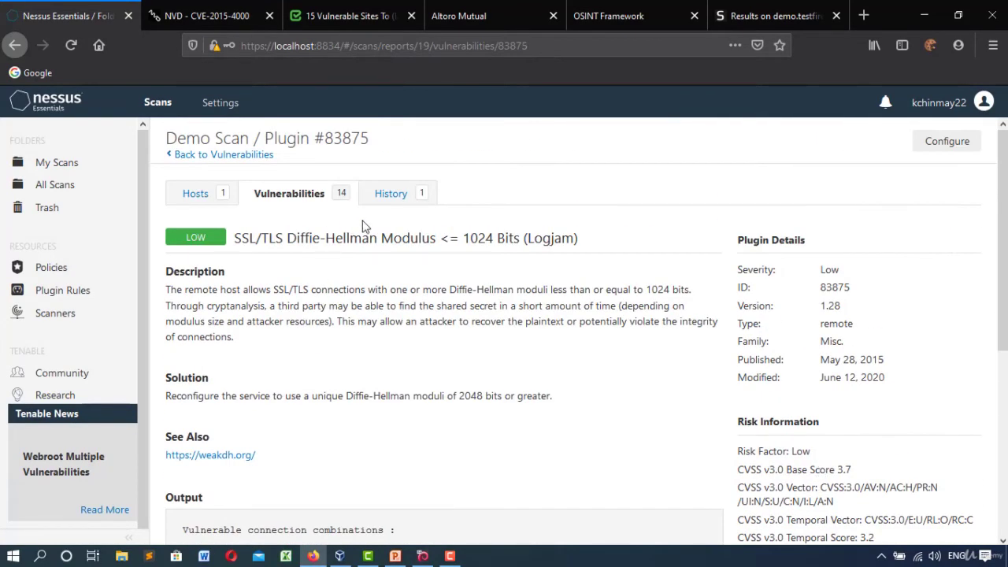
- Check the Demo Scan's history and severity chart, and return to its list of hosts
{"action": "left_click", "coordinate": [391, 193]}
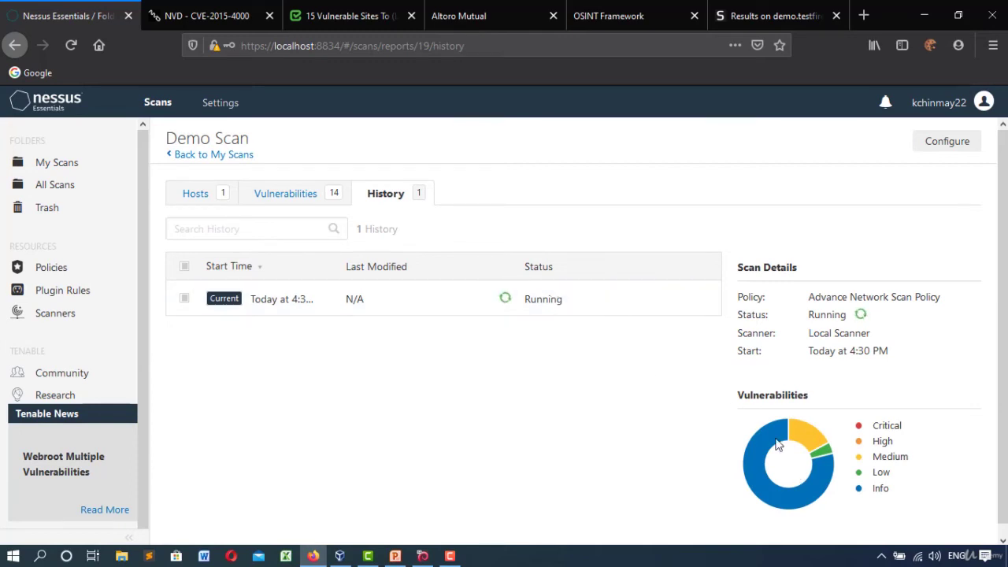
{"action": "mouse_move", "coordinate": [818, 447]}
{"action": "left_click", "coordinate": [198, 195]}
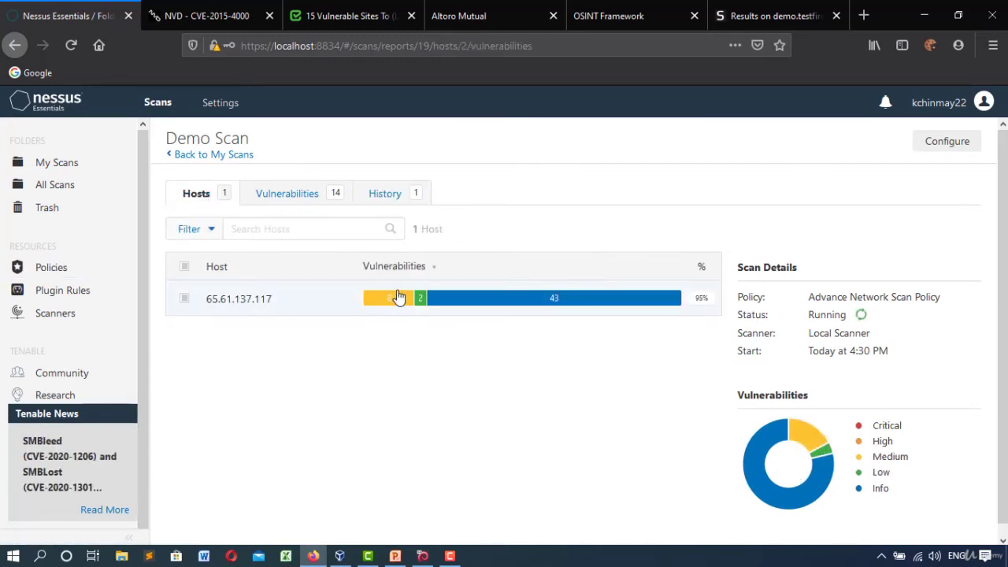
- View the vulnerabilities of host 65.61.137.117 and open the informational Apache Tomcat Detection finding
{"action": "left_click", "coordinate": [398, 298]}
{"action": "scroll", "coordinate": [301, 317], "scroll_direction": "down", "scroll_amount": 3}
{"action": "scroll", "coordinate": [302, 317], "scroll_direction": "down", "scroll_amount": 1}
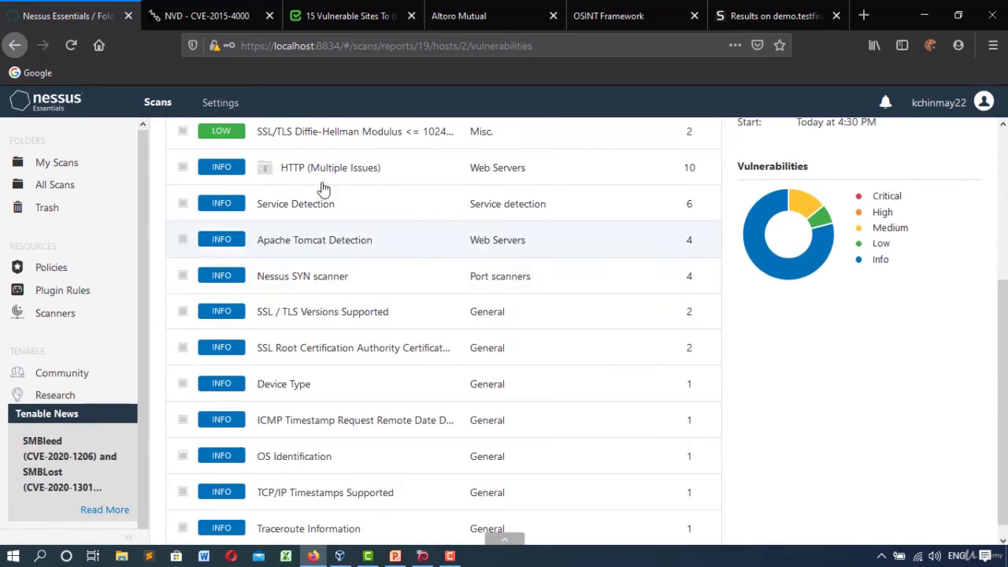
{"action": "left_click", "coordinate": [322, 251]}
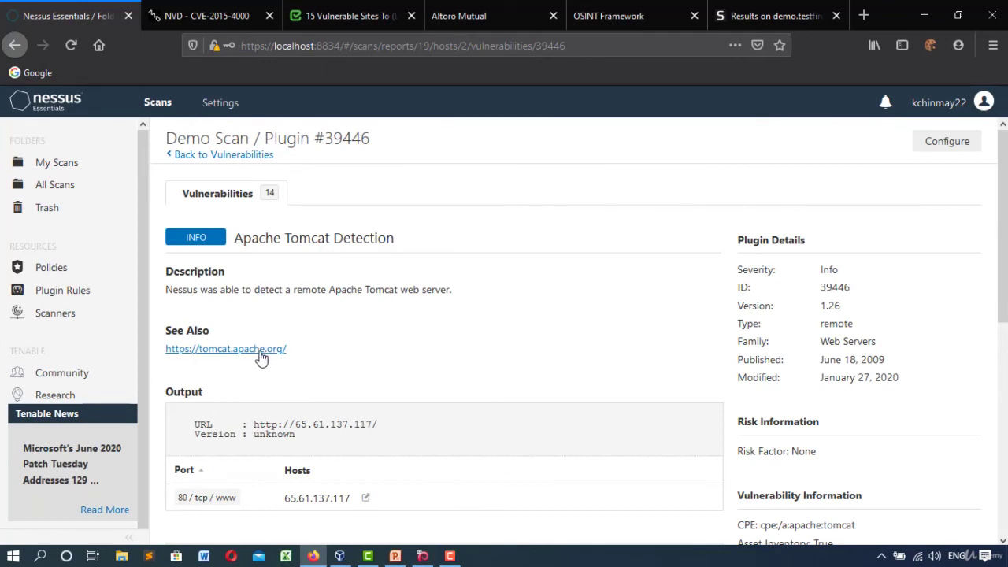
- Read the Apache Tomcat Detection description and examine its output for each detected port
{"action": "left_click_drag", "start_coordinate": [172, 291], "coordinate": [461, 299]}
{"action": "left_click", "coordinate": [443, 367]}
{"action": "scroll", "coordinate": [719, 342], "scroll_direction": "down", "scroll_amount": 3}
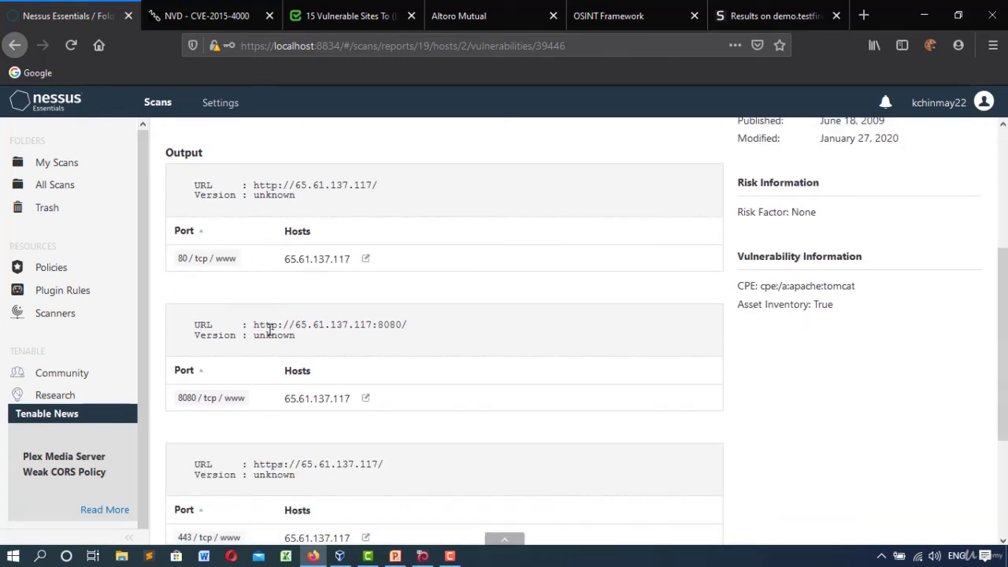
{"action": "scroll", "coordinate": [346, 288], "scroll_direction": "down", "scroll_amount": 2}
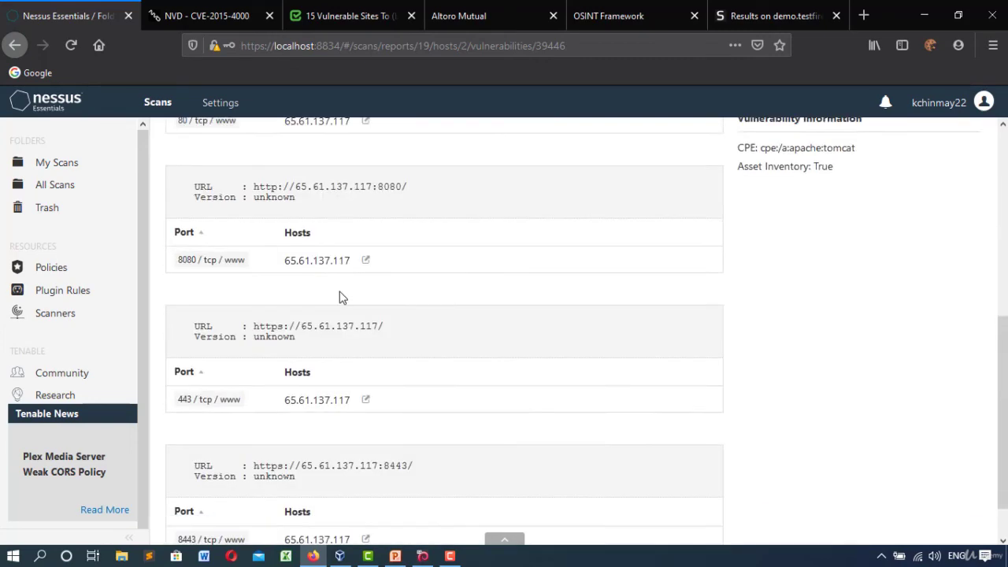
{"action": "scroll", "coordinate": [365, 464], "scroll_direction": "up", "scroll_amount": 6}
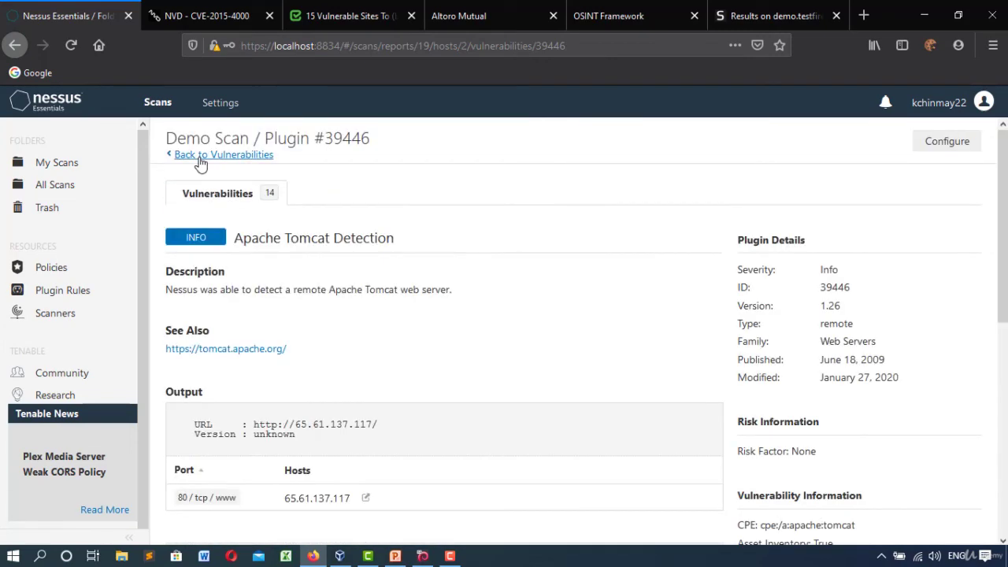
- Go back to My Scans and reopen the Demo Scan to check its host's scan progress
{"action": "left_click", "coordinate": [198, 157]}
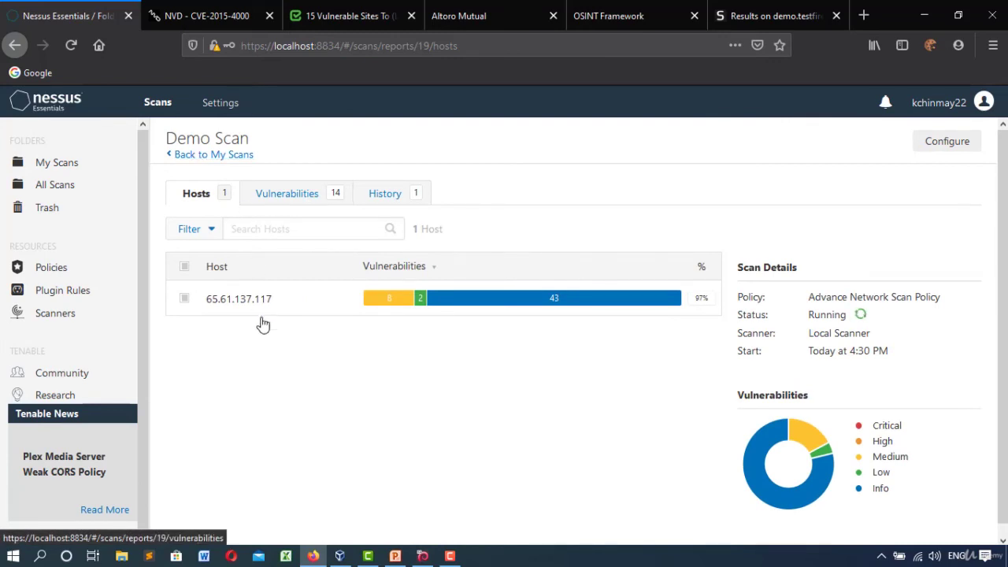
{"action": "left_click", "coordinate": [188, 156]}
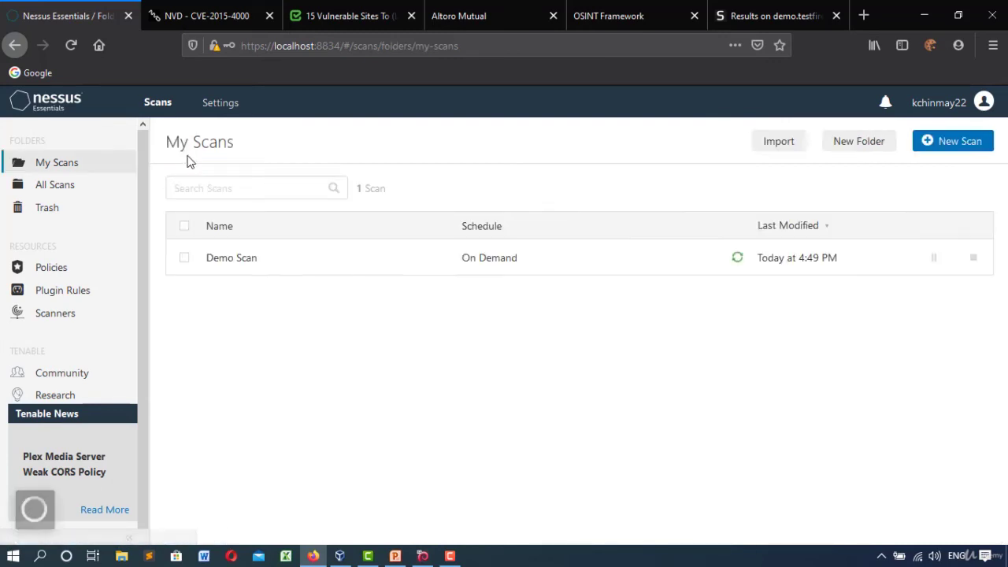
{"action": "left_click", "coordinate": [334, 270]}
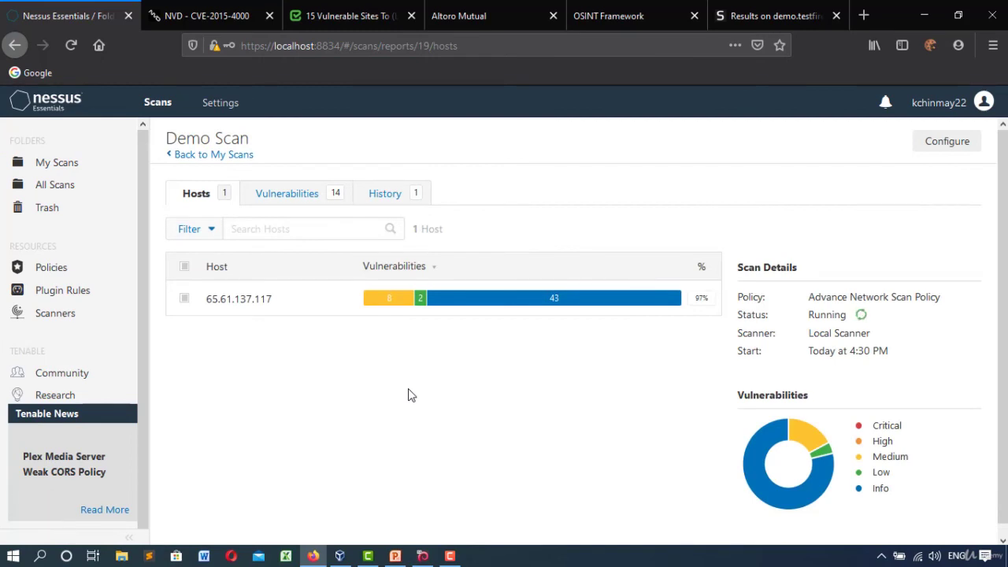